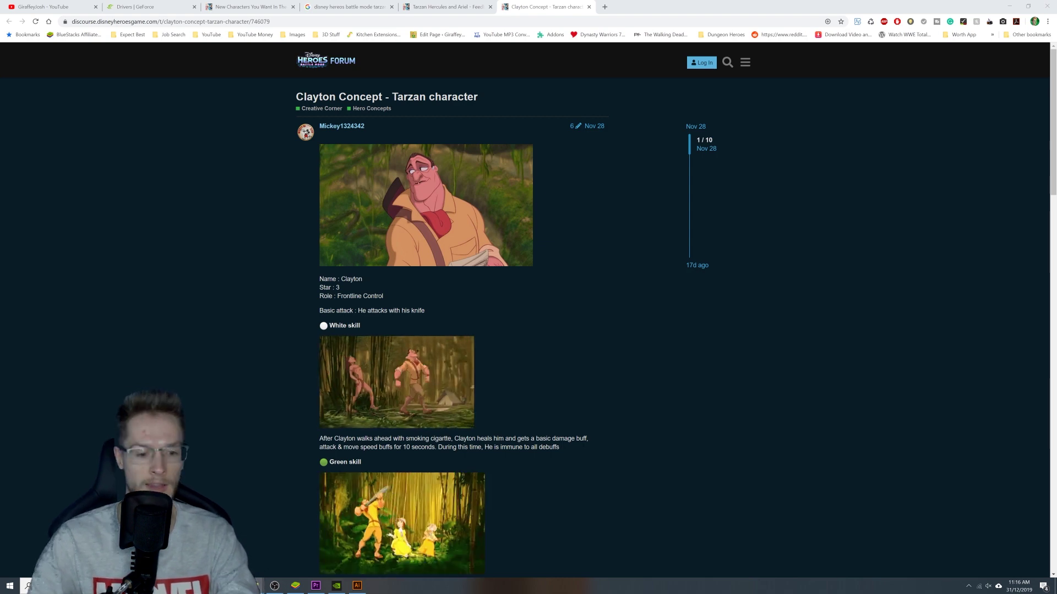
# Switch from the forum page to Adobe Illustrator.
pyautogui.click(356, 586)
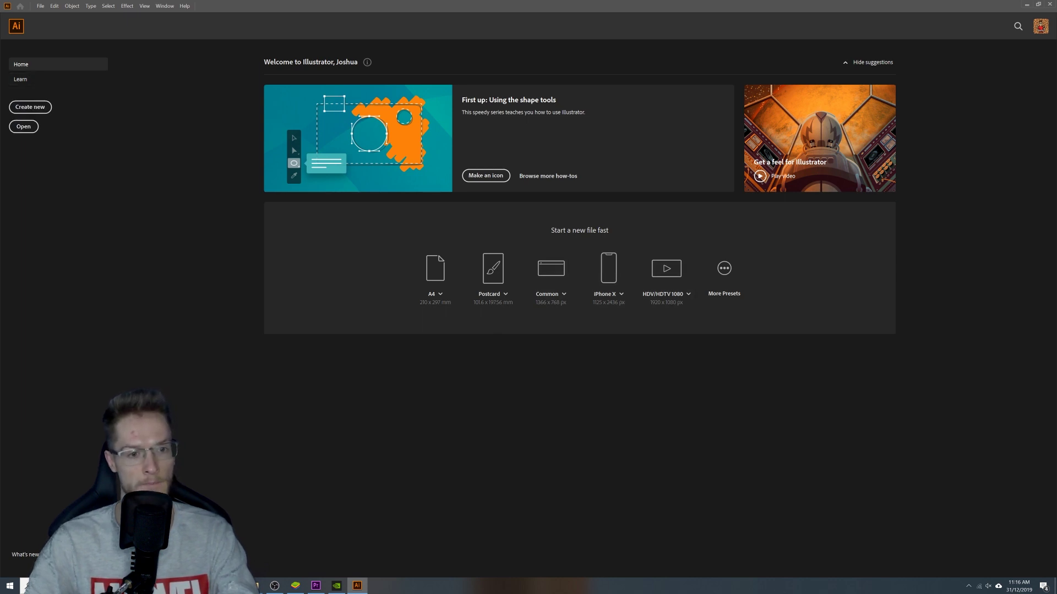
pyautogui.click(30, 106)
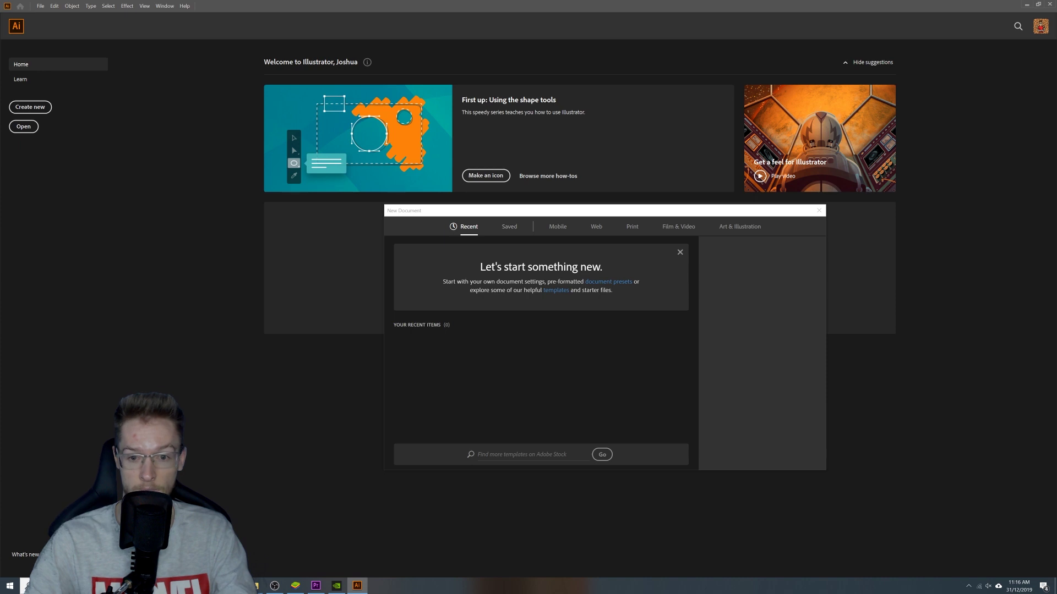
pyautogui.click(740, 226)
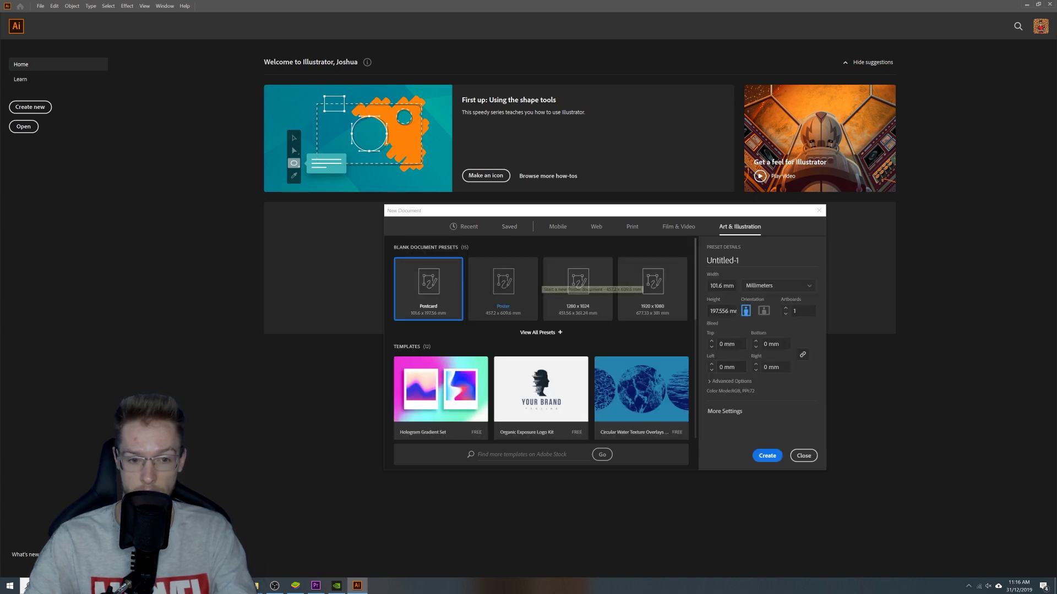
pyautogui.scroll(-3, 542, 338)
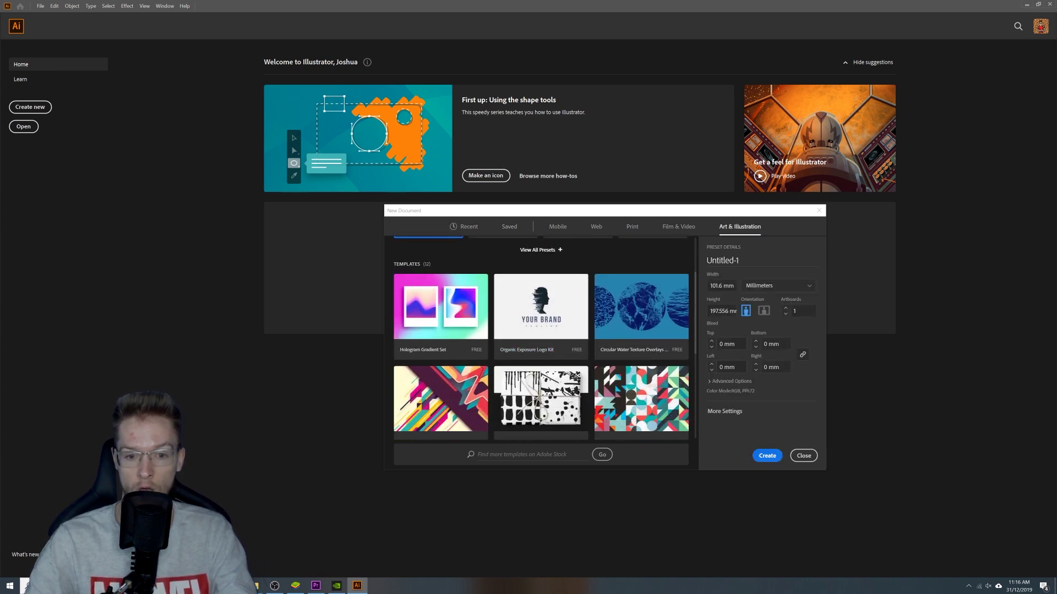
pyautogui.scroll(-5, 541, 339)
pyautogui.scroll(8, 541, 338)
pyautogui.scroll(2, 541, 338)
pyautogui.click(509, 226)
pyautogui.click(557, 226)
pyautogui.click(596, 226)
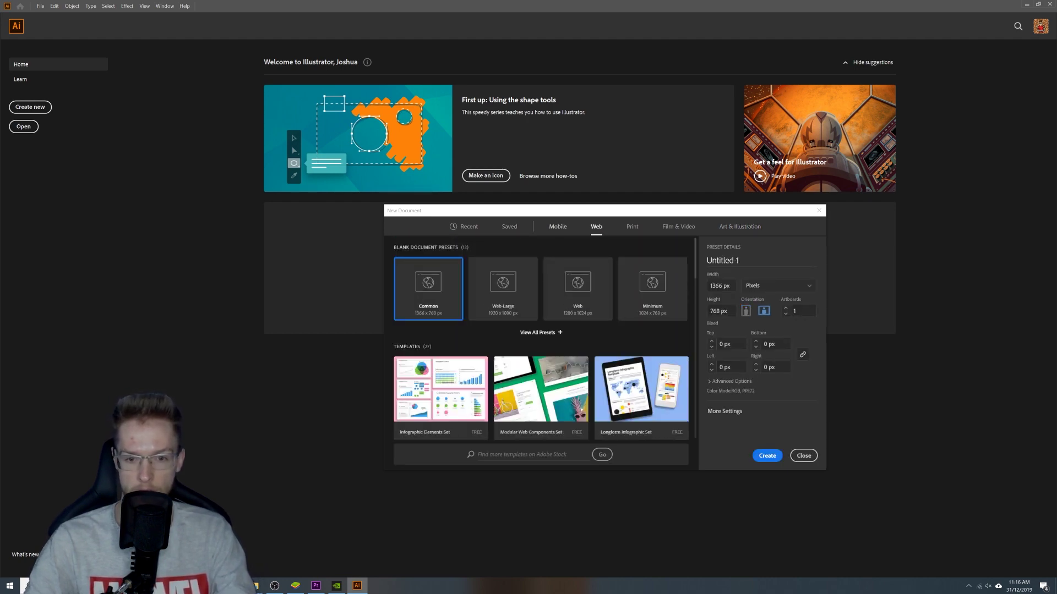
pyautogui.click(804, 456)
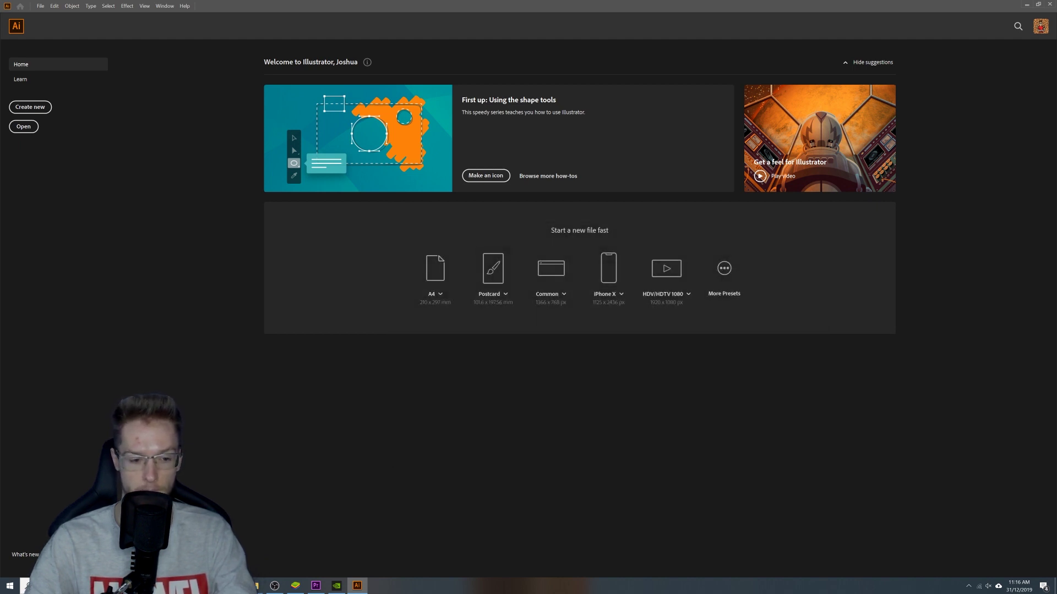
# Start a new blank document in pixels and dismiss the introductory tour.
pyautogui.moveTo(256, 586)
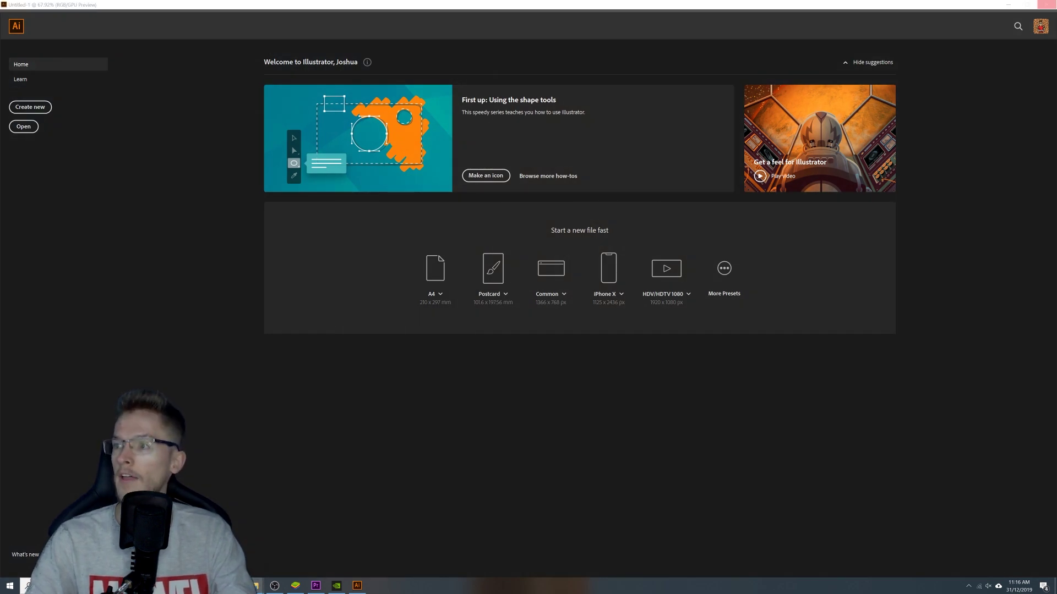
pyautogui.press('Escape')
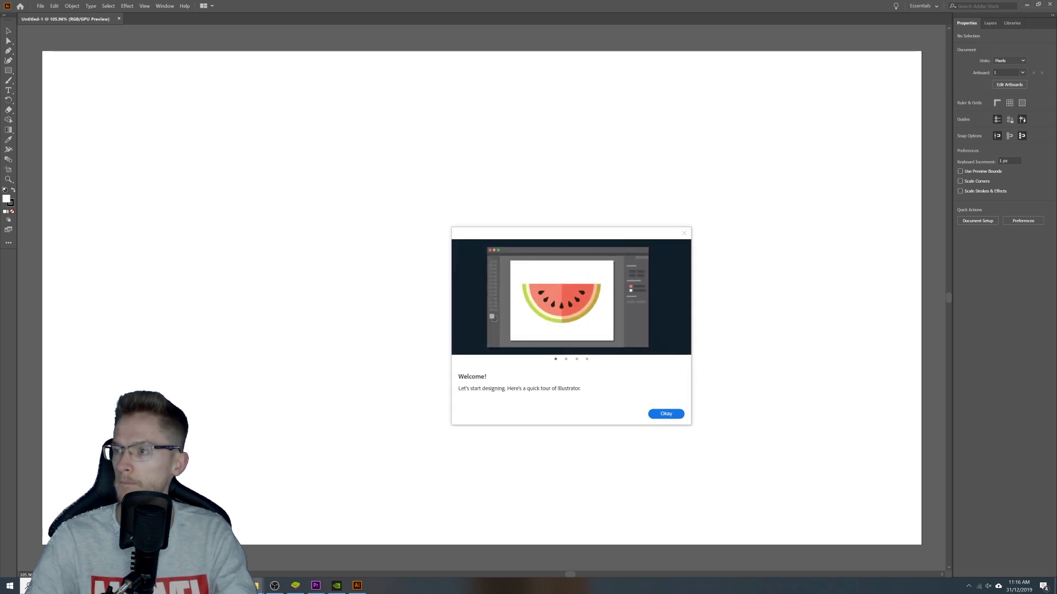
pyautogui.click(666, 414)
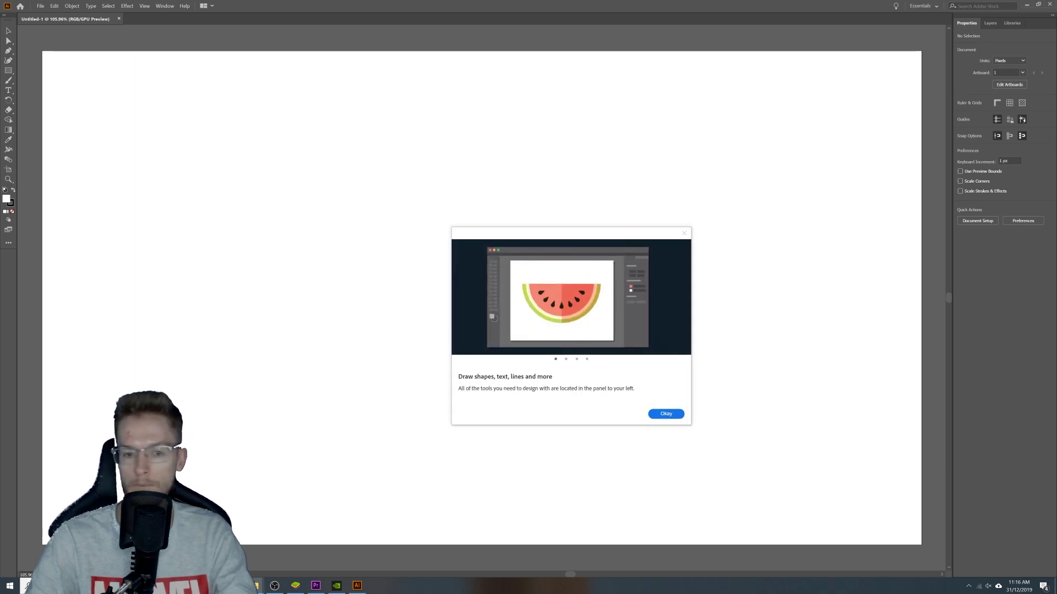
pyautogui.click(666, 414)
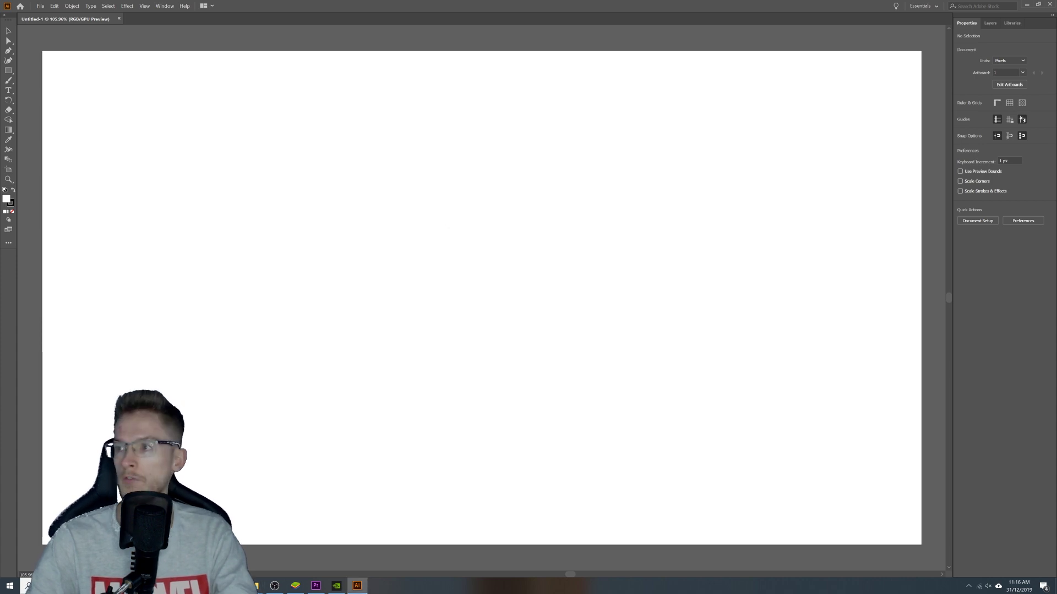
# Place the "Choose Your Heroes!" screenshot in the document, scale it down and position it on the canvas left of the artboard.
pyautogui.moveTo(0, 256); pyautogui.dragTo(435, 256)
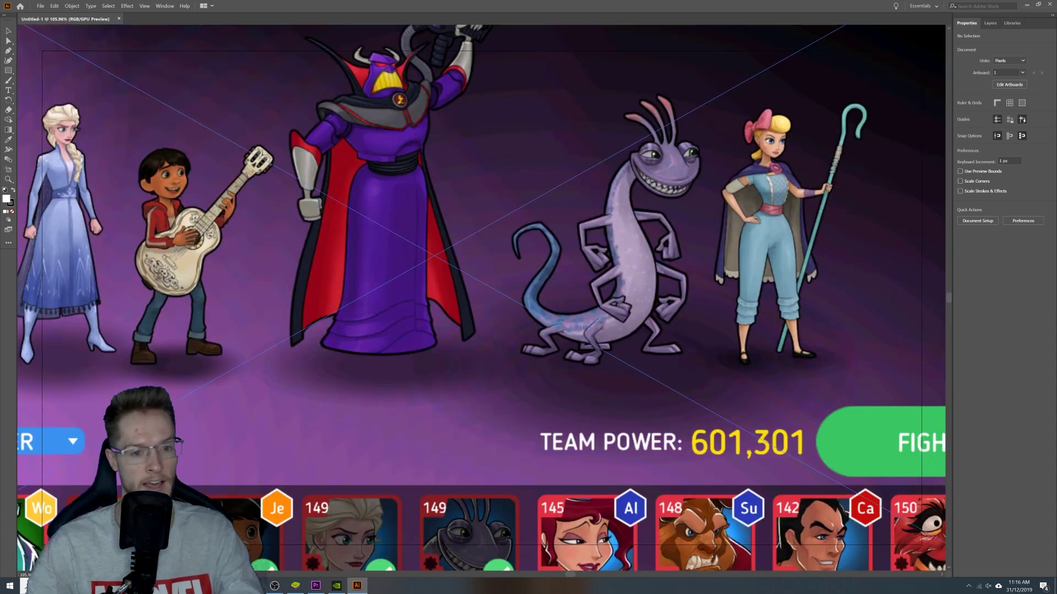
pyautogui.scroll(-5, 530, 261)
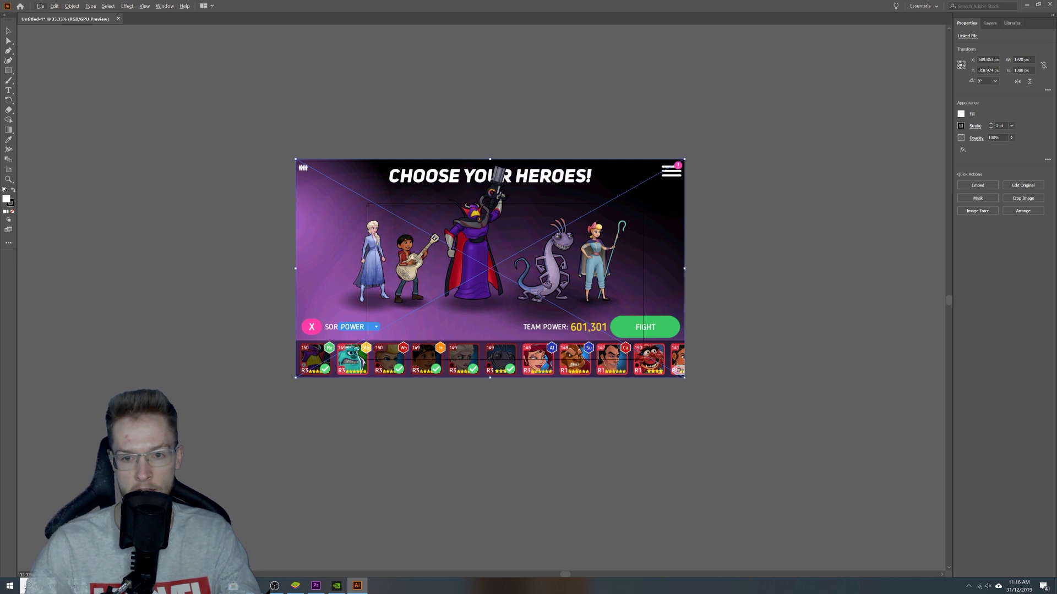
pyautogui.moveTo(685, 159); pyautogui.dragTo(446, 293)
pyautogui.moveTo(412, 330); pyautogui.dragTo(410, 292)
pyautogui.click(371, 283)
pyautogui.scroll(2, 371, 284)
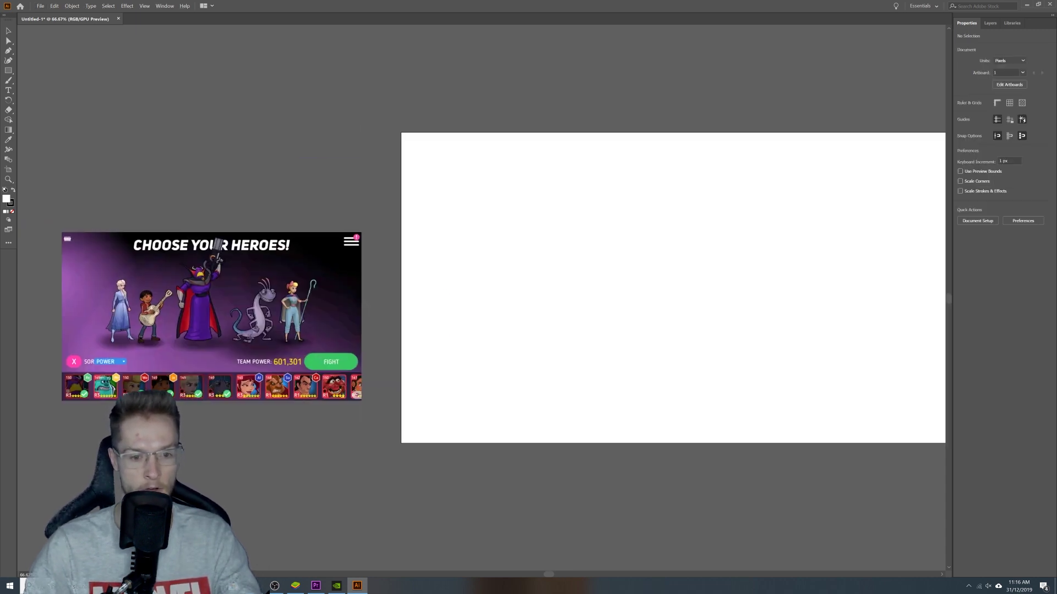
# Save the document as Untitled-1 in Adobe Illustrator format in a folder under the Desktop, with the default Illustrator 2020 options.
pyautogui.hotkey('ctrl', 's')
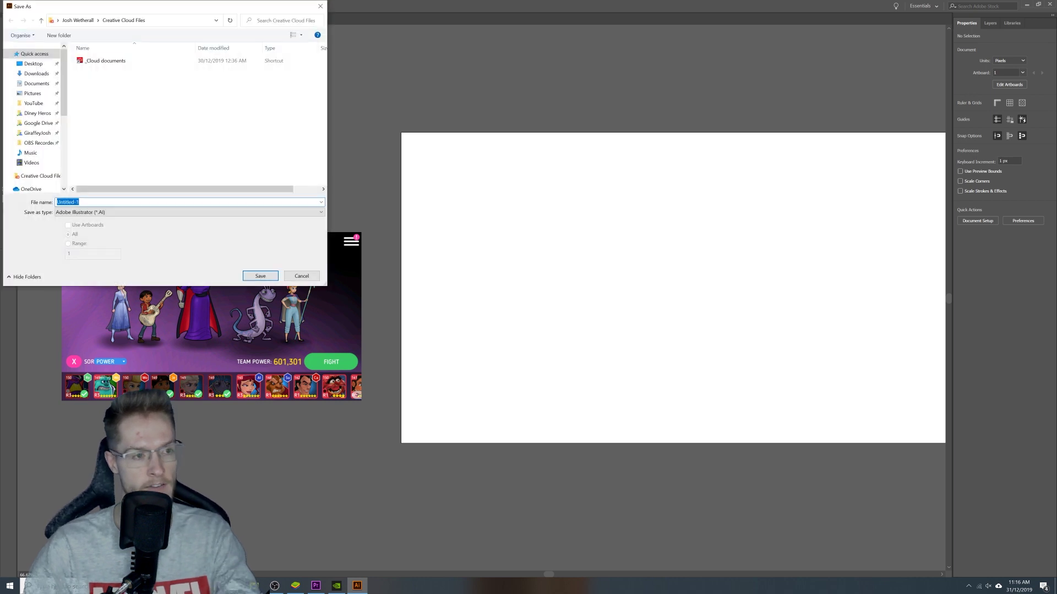
pyautogui.click(34, 64)
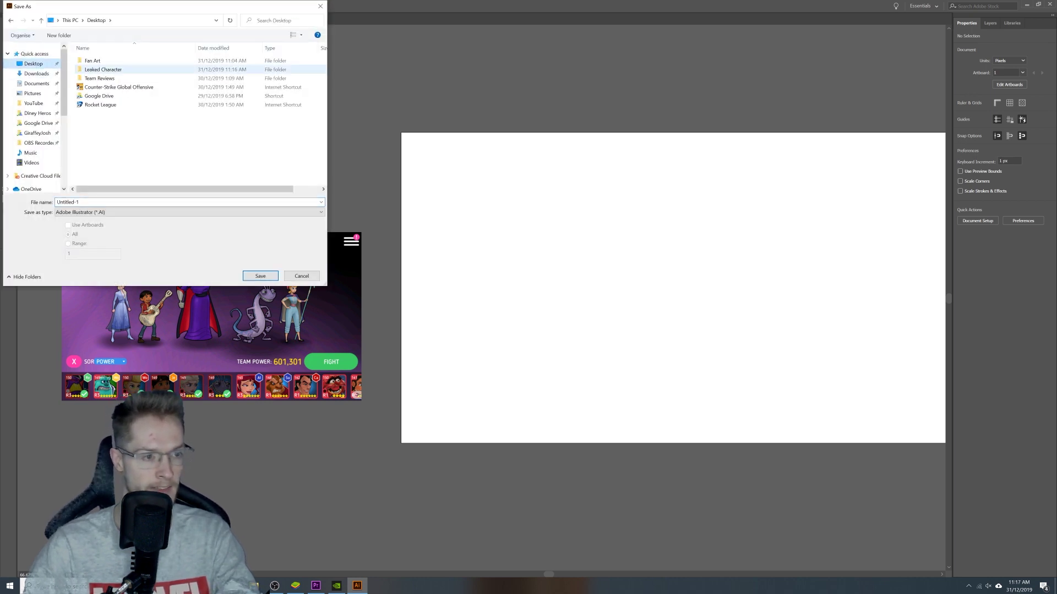
pyautogui.doubleClick(105, 70)
pyautogui.click(93, 60)
pyautogui.doubleClick(94, 61)
pyautogui.click(260, 276)
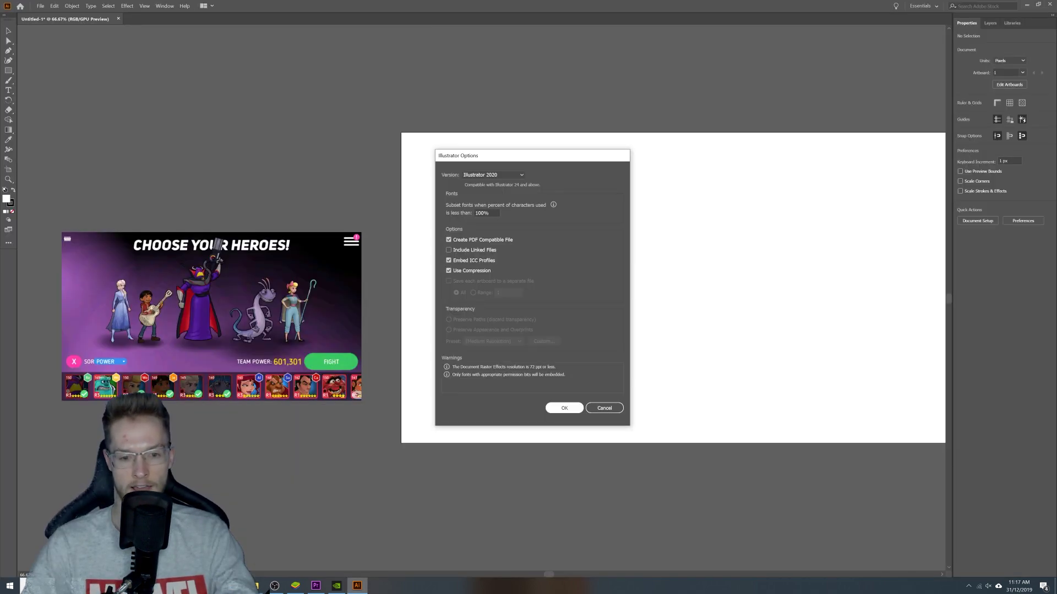
pyautogui.click(562, 407)
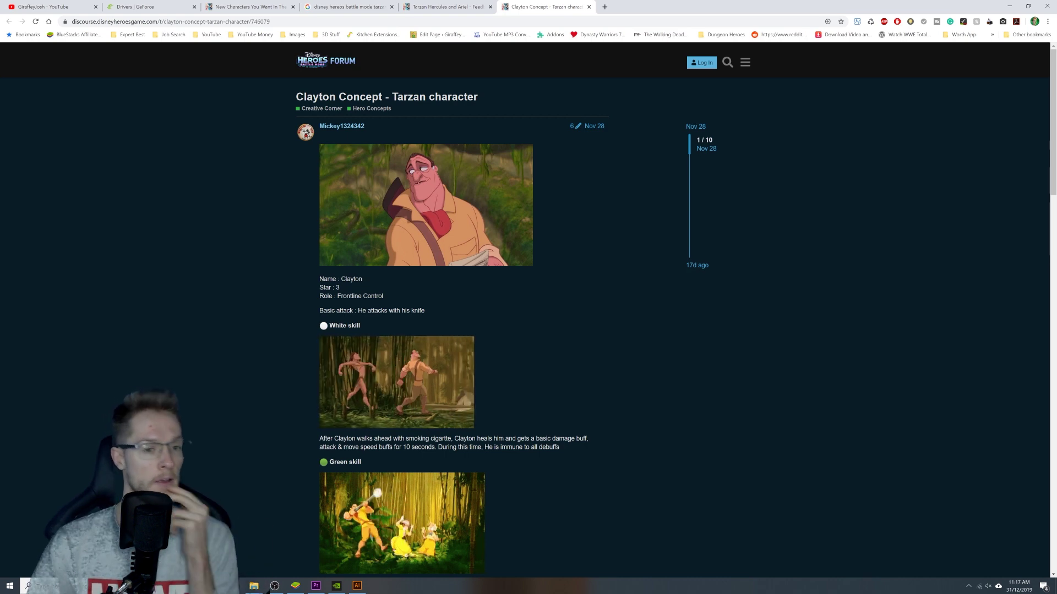
# Read the Clayton hero concept on the forum page, including its skills, friendships and the replies about smoking.
pyautogui.scroll(-1, 426, 220)
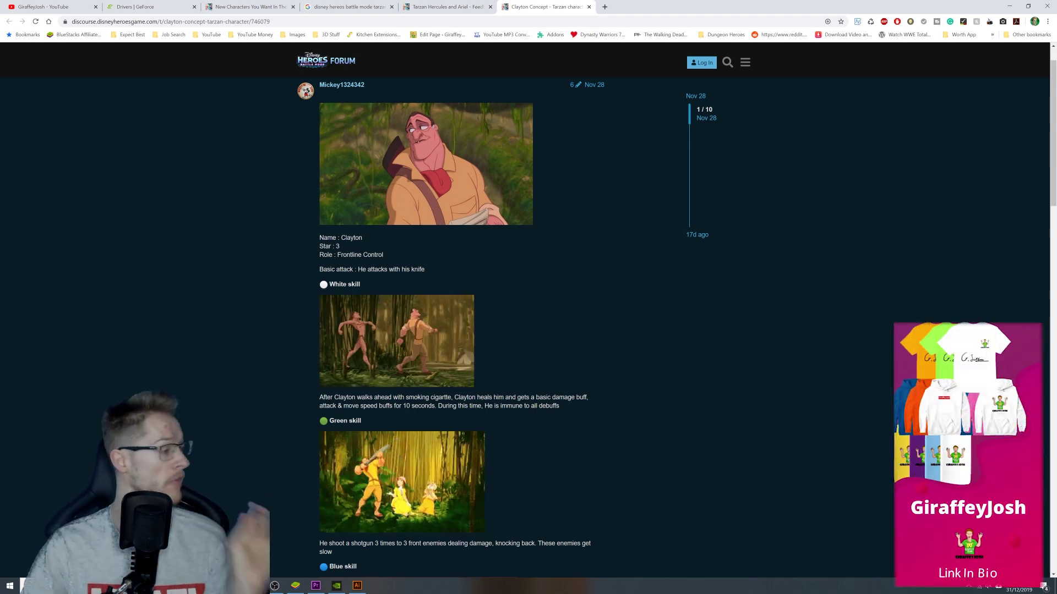
pyautogui.scroll(-1, 426, 220)
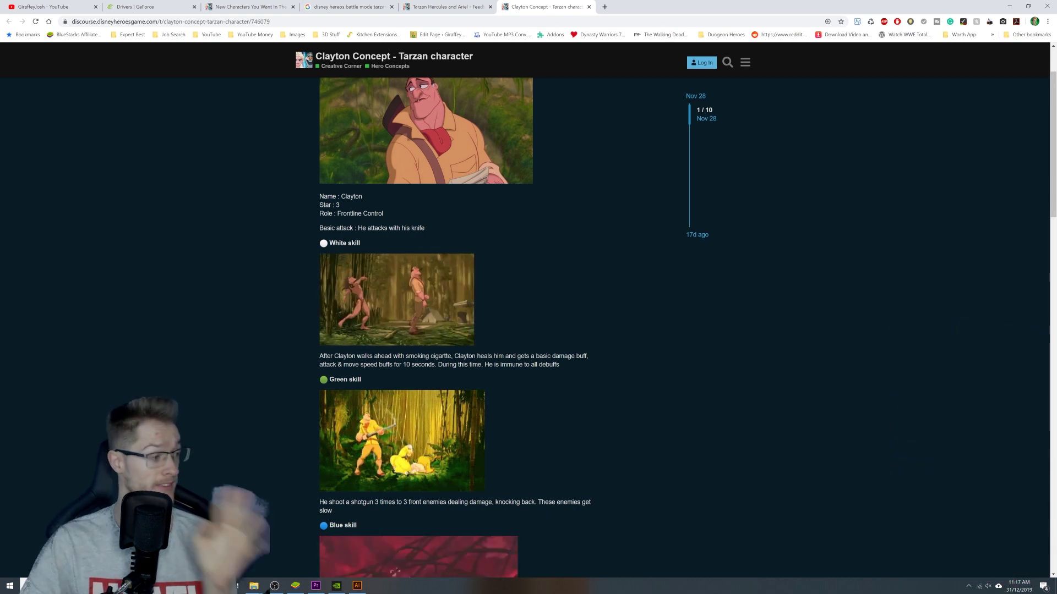
pyautogui.scroll(-1, 426, 275)
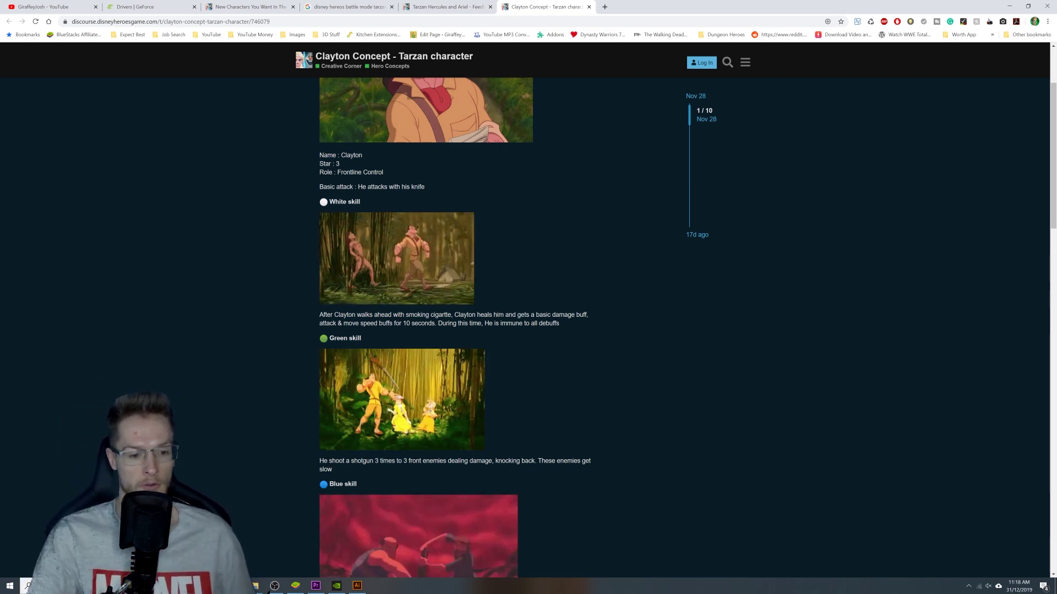
pyautogui.scroll(-4, 462, 330)
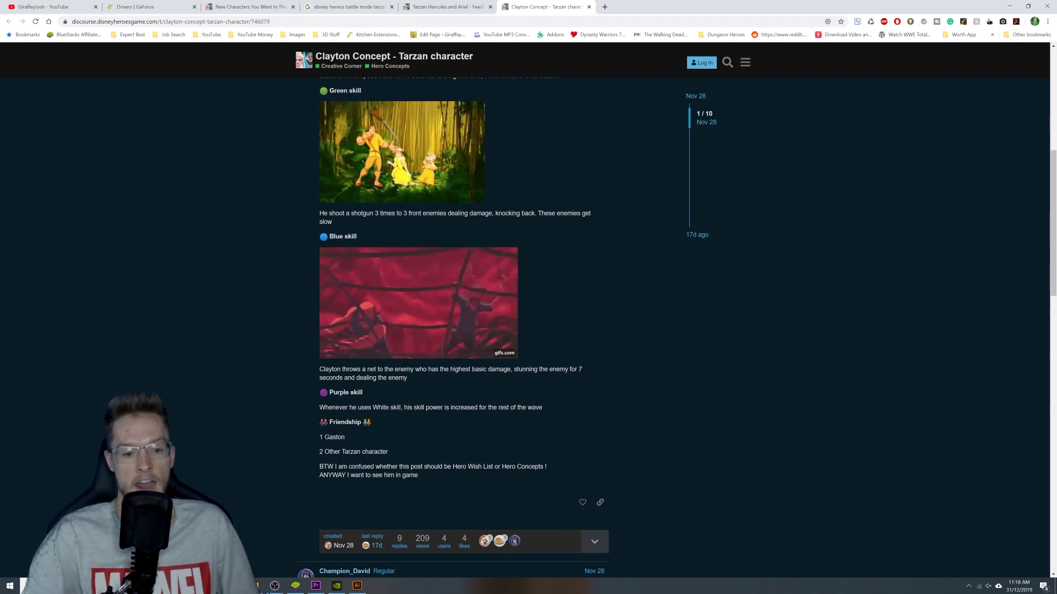
pyautogui.scroll(-2, 463, 330)
pyautogui.scroll(-3, 462, 330)
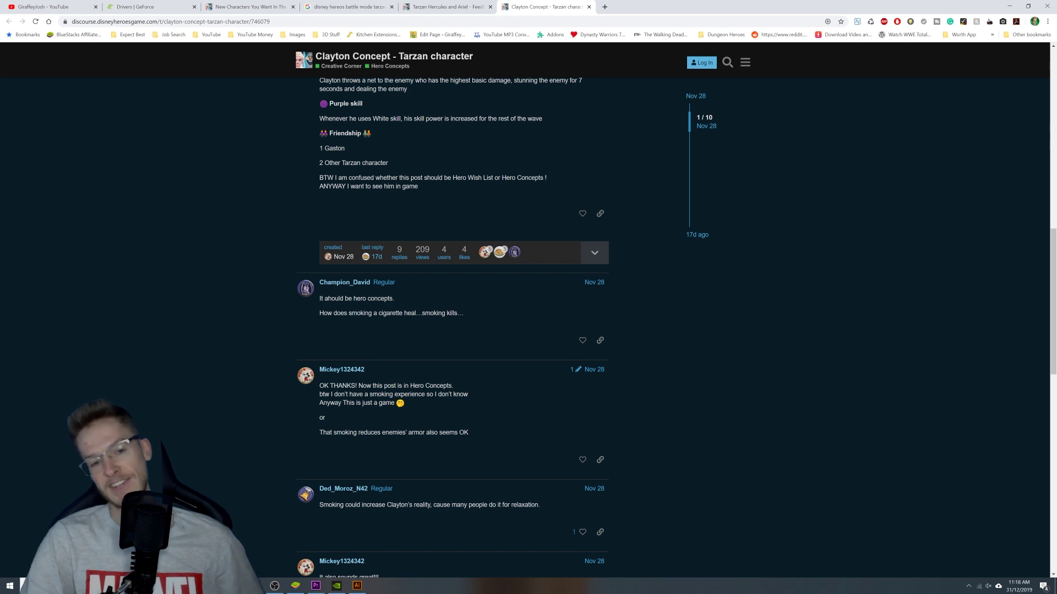
pyautogui.tripleClick(390, 313)
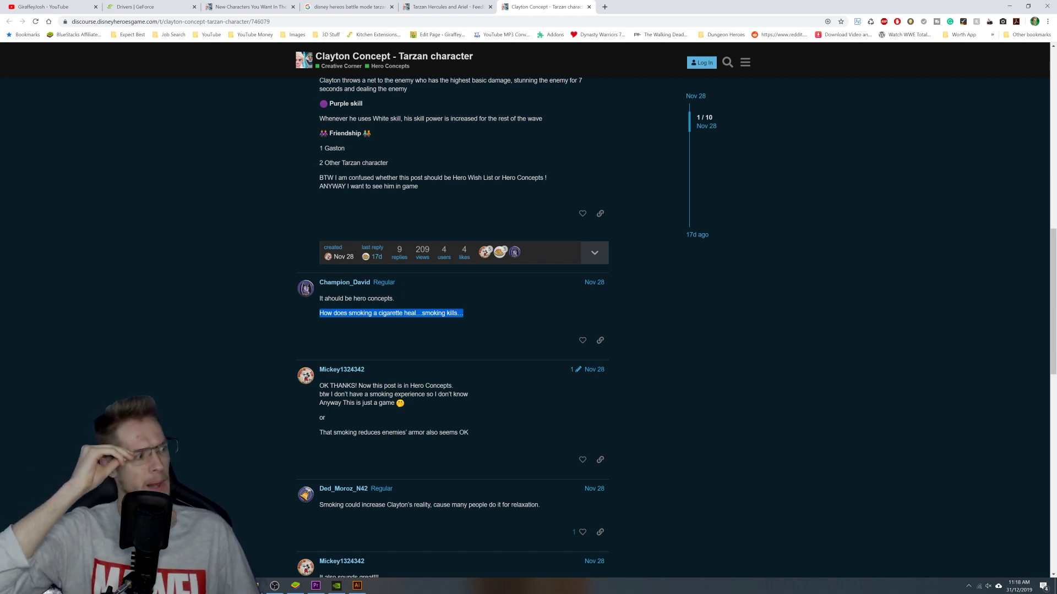
# Enlarge the forum post's main Clayton picture, place it in the Illustrator document and position it above the heroes screenshot.
pyautogui.scroll(15, 463, 330)
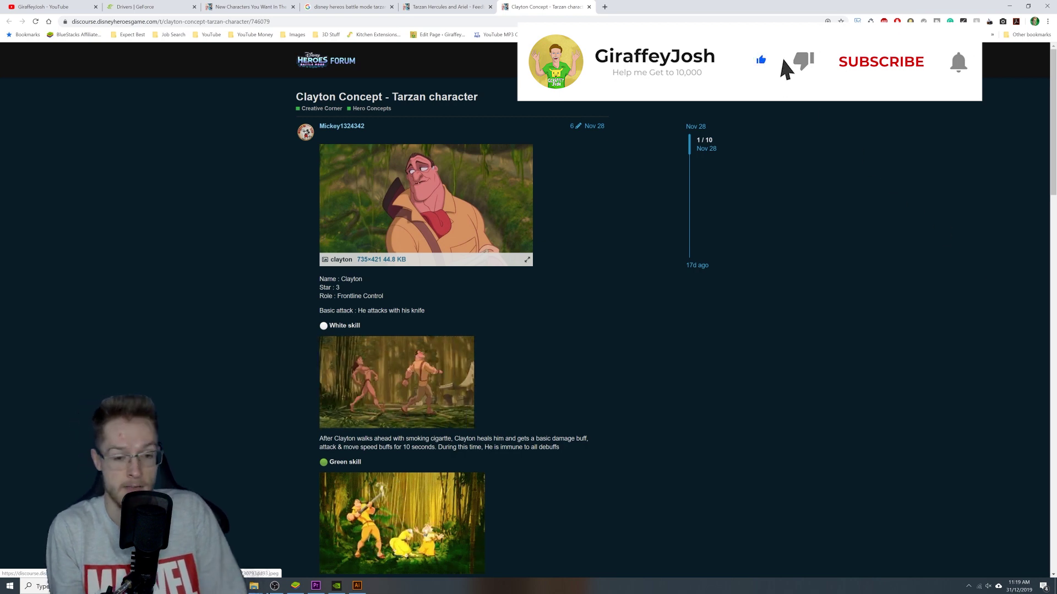
pyautogui.click(426, 205)
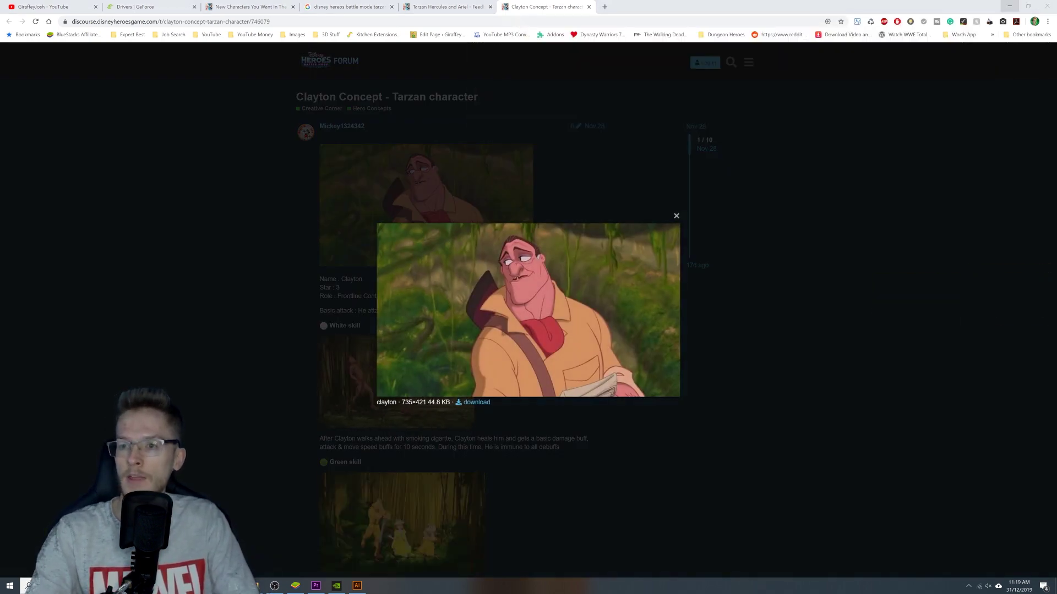
pyautogui.click(1009, 6)
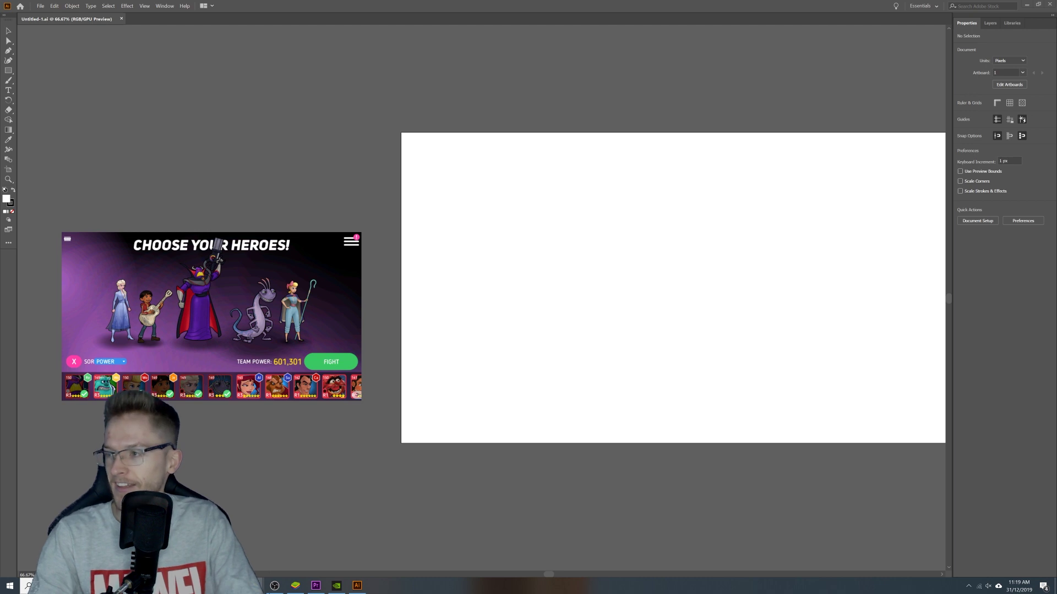
pyautogui.moveTo(472, 338); pyautogui.dragTo(328, 248)
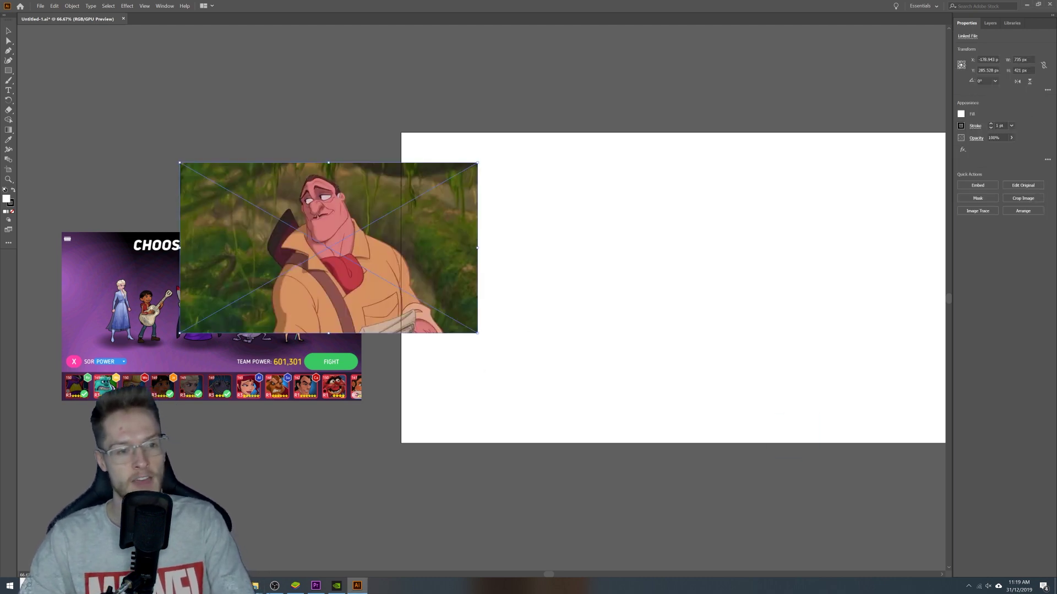
pyautogui.moveTo(326, 311); pyautogui.dragTo(178, 202)
pyautogui.hotkey('ctrl', 'shift', 'a')
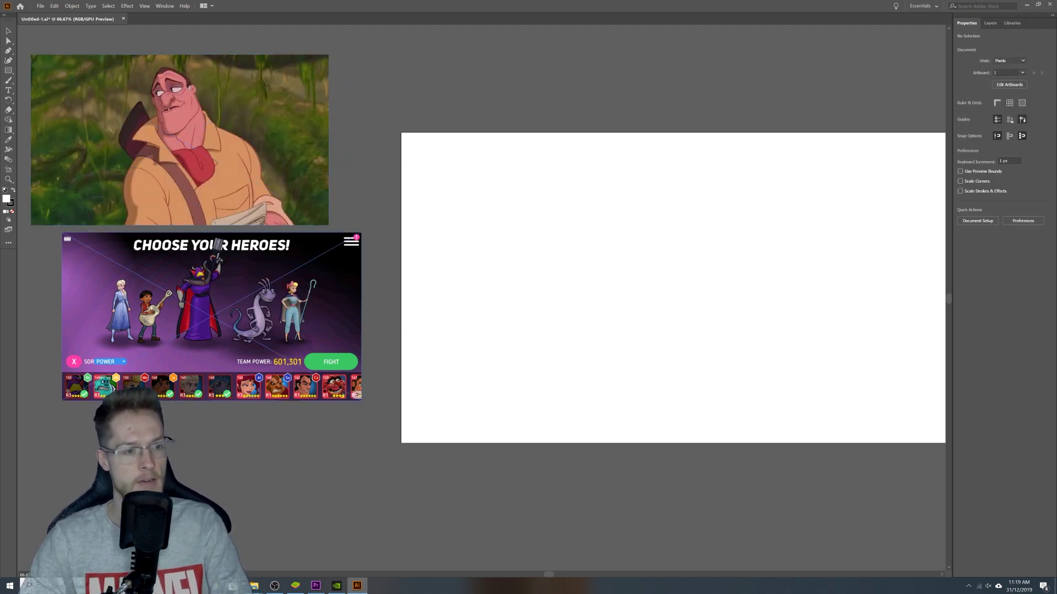
# Try a short freehand Paintbrush stroke on the blank artboard and undo it.
pyautogui.press('b')
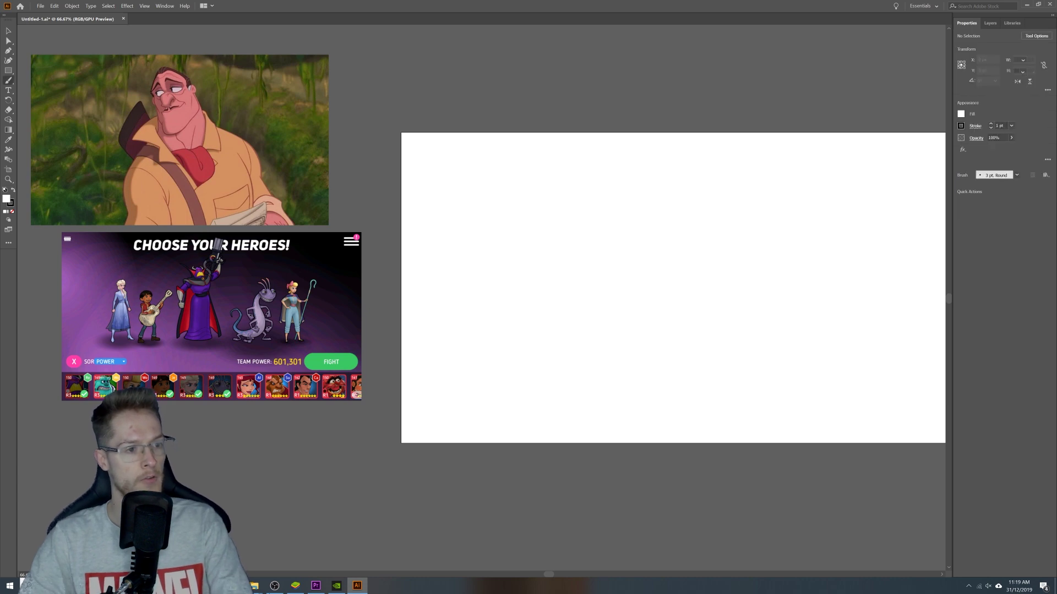
pyautogui.scroll(1, 490, 185)
pyautogui.moveTo(418, 225); pyautogui.dragTo(490, 218)
pyautogui.scroll(-1, 490, 218)
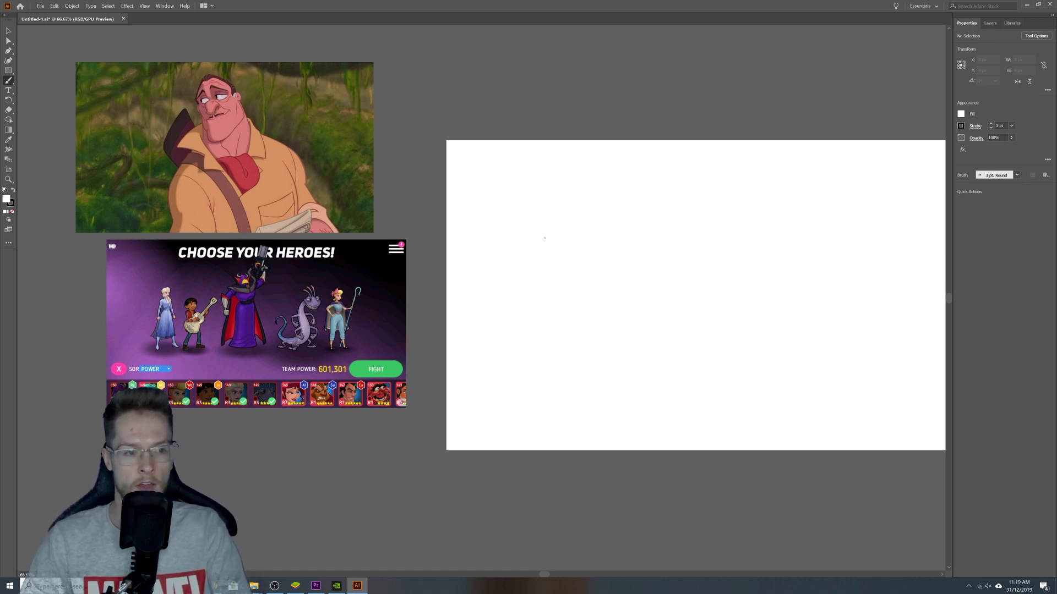
pyautogui.moveTo(546, 246); pyautogui.dragTo(589, 268)
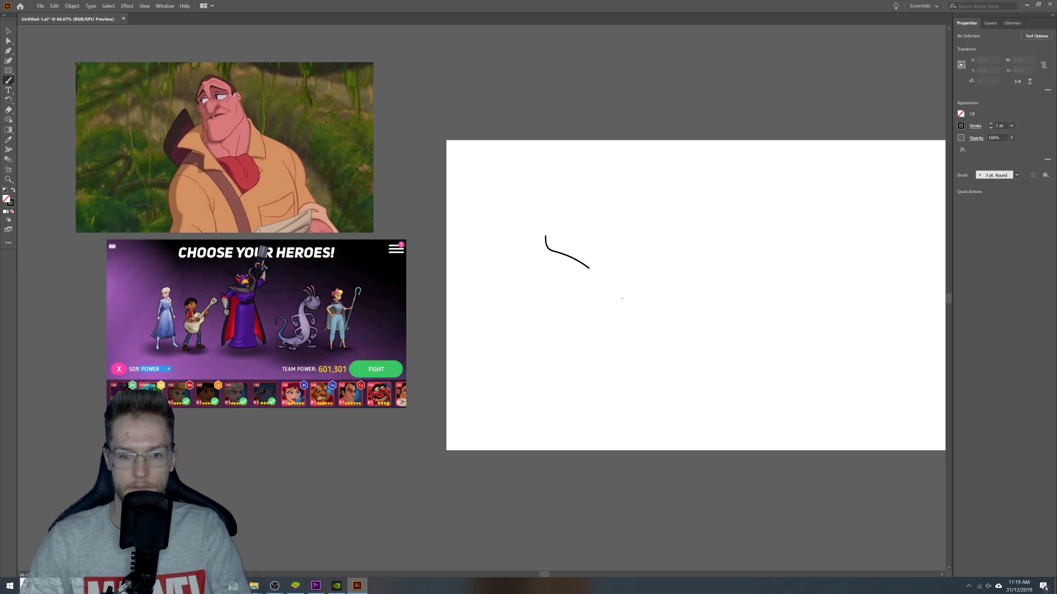
pyautogui.hotkey('ctrl', 'z')
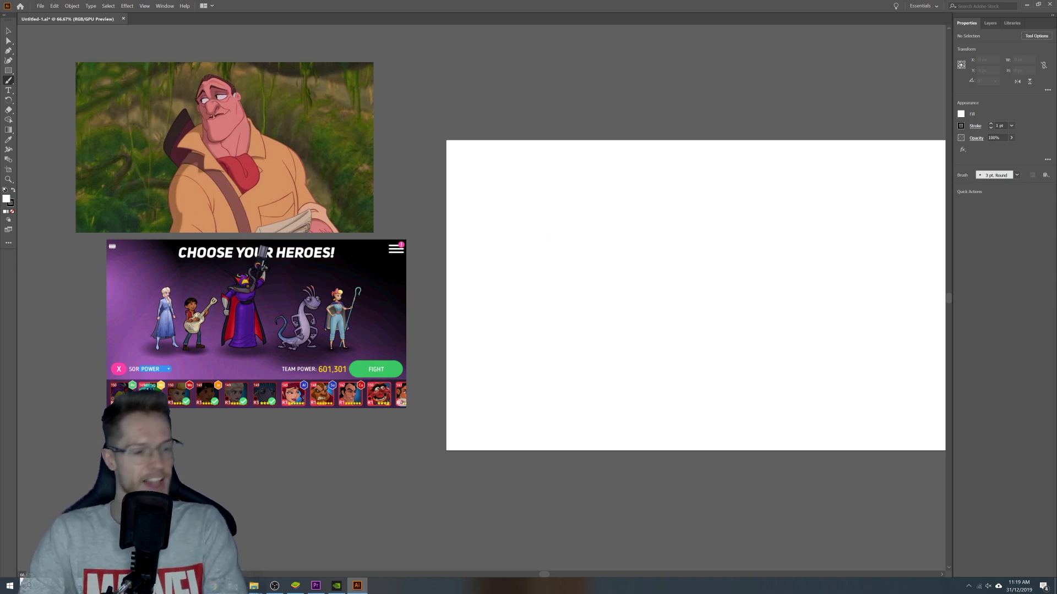
# Sample the dark red outline colour along Clayton's jaw in the reference picture with the Eyedropper.
pyautogui.press('i')
pyautogui.click(234, 100)
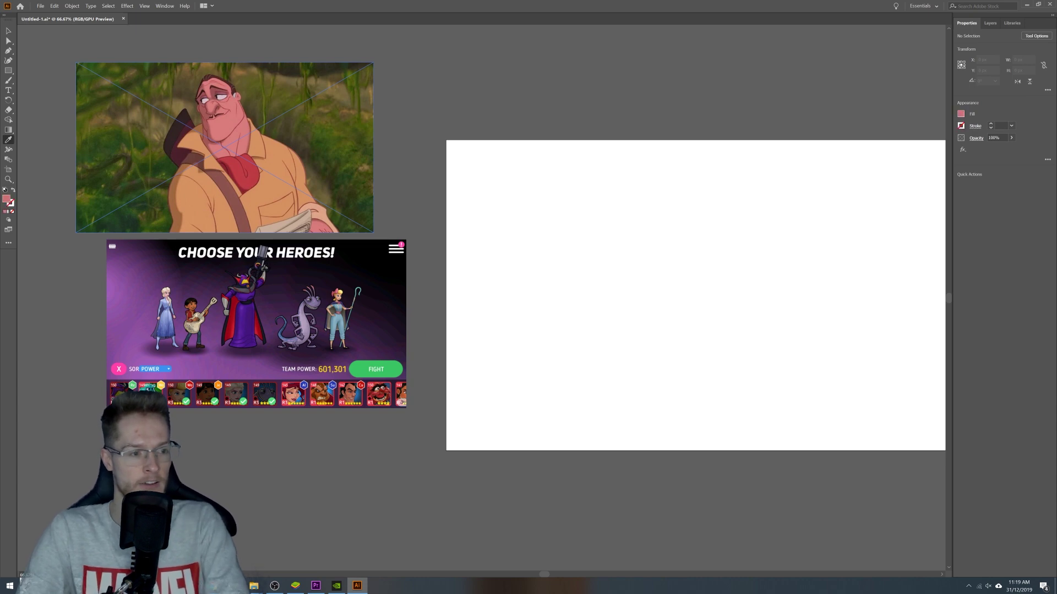
pyautogui.scroll(6, 204, 128)
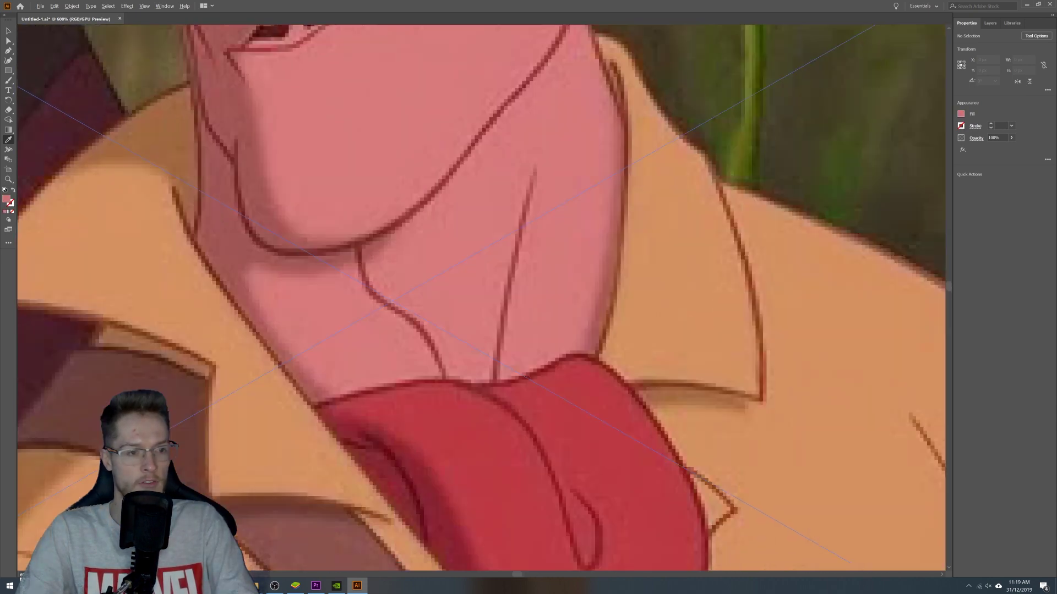
pyautogui.click(445, 180)
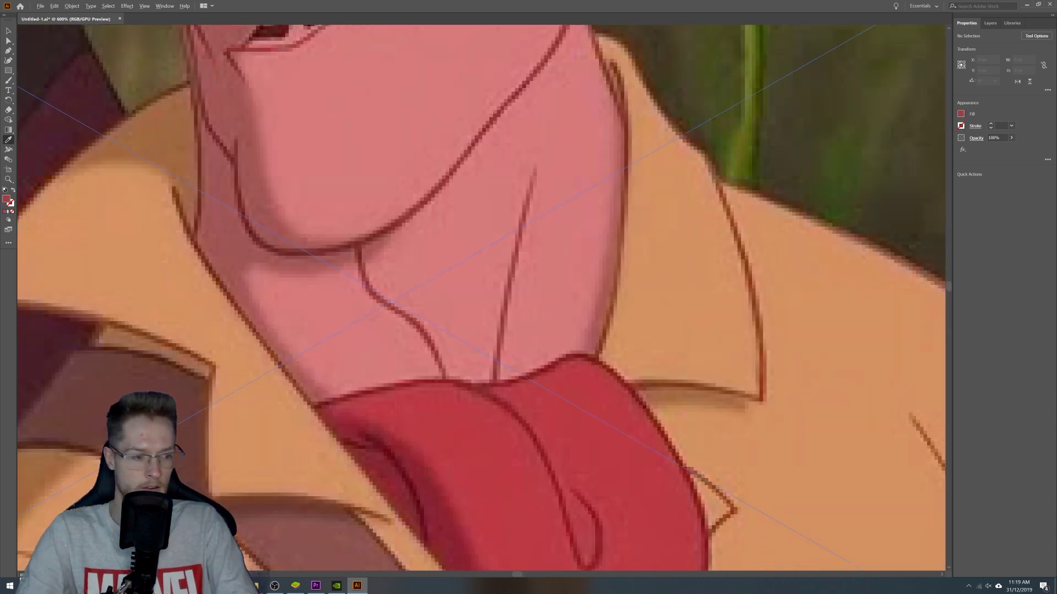
pyautogui.scroll(-8, 472, 210)
pyautogui.scroll(2, 658, 275)
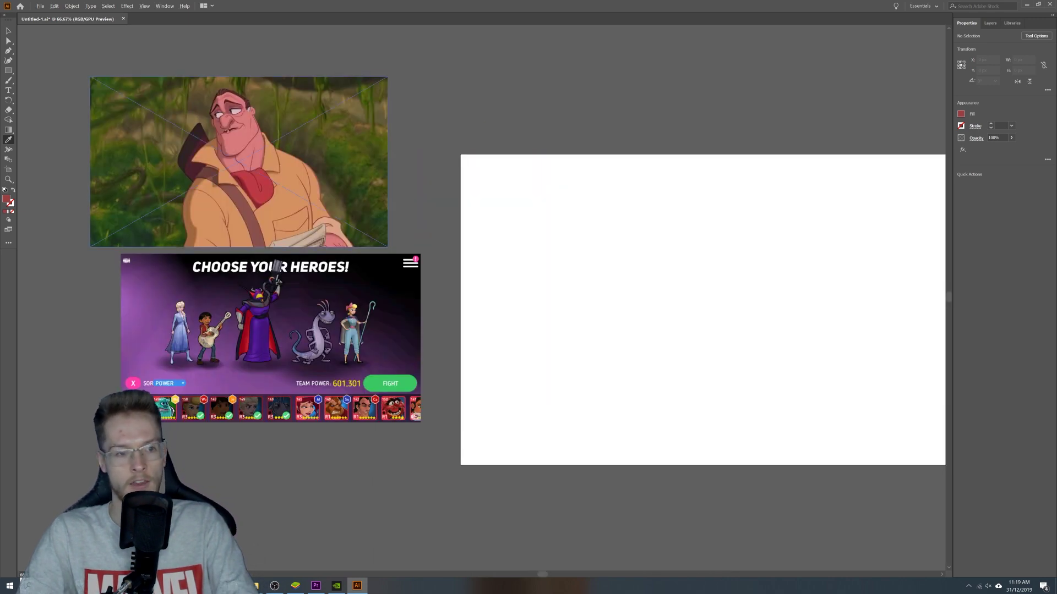
pyautogui.click(8, 81)
pyautogui.moveTo(487, 225)
pyautogui.mouseDown()
pyautogui.moveTo(458, 223)
pyautogui.moveTo(504, 253)
pyautogui.mouseUp()
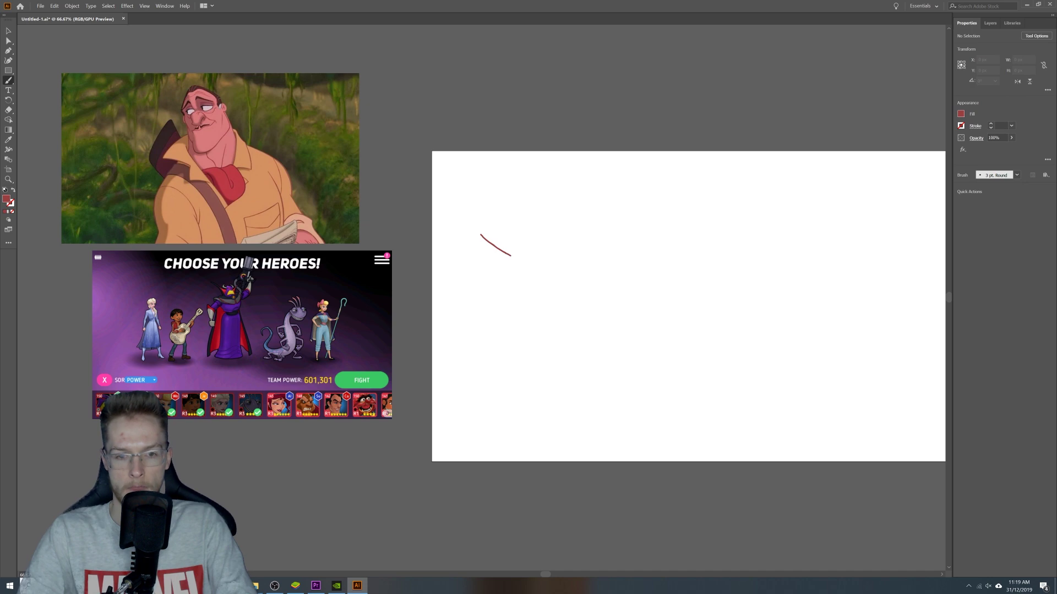
pyautogui.hotkey('ctrl', 'z')
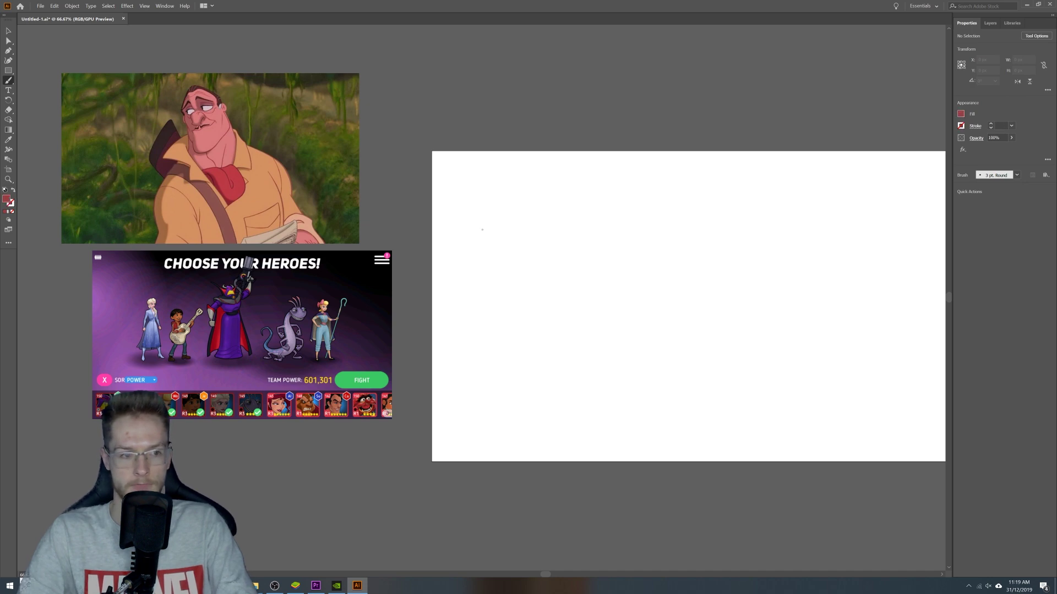
pyautogui.moveTo(482, 230)
pyautogui.mouseDown()
pyautogui.moveTo(538, 253)
pyautogui.moveTo(614, 250)
pyautogui.moveTo(600, 219)
pyautogui.moveTo(523, 165)
pyautogui.moveTo(461, 188)
pyautogui.moveTo(488, 240)
pyautogui.moveTo(449, 247)
pyautogui.mouseUp()
pyautogui.hotkey('ctrl', 'z')
pyautogui.hotkey('ctrl', 'z')
pyautogui.hotkey('ctrl', 'z')
pyautogui.hotkey('ctrl', 'z')
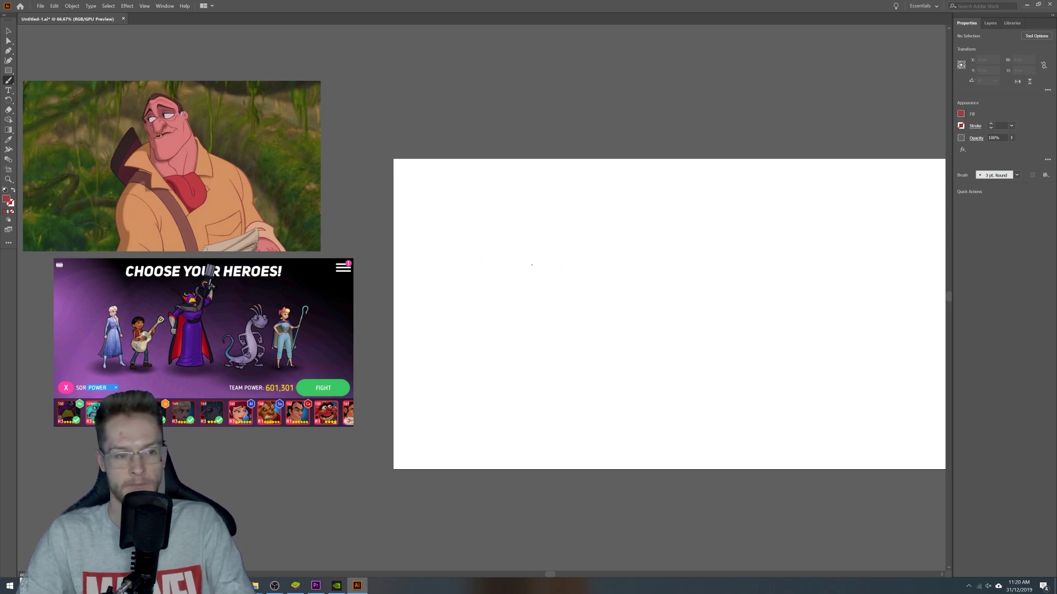
# Try to sketch the head outline freehand on the artboard with the Paintbrush and undo the strokes.
pyautogui.moveTo(617, 250); pyautogui.dragTo(597, 229)
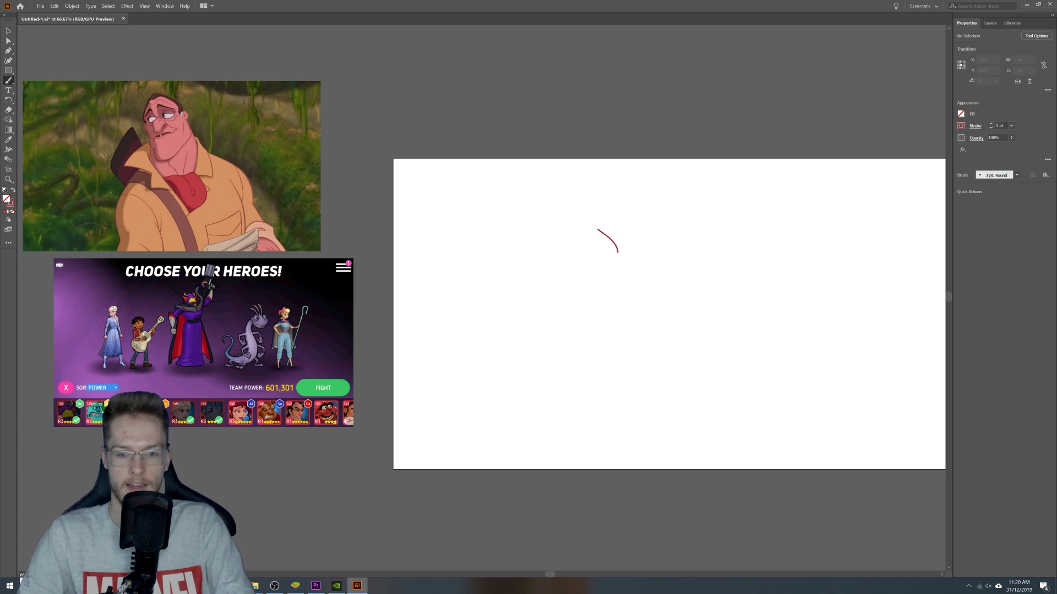
pyautogui.moveTo(605, 281); pyautogui.dragTo(590, 301)
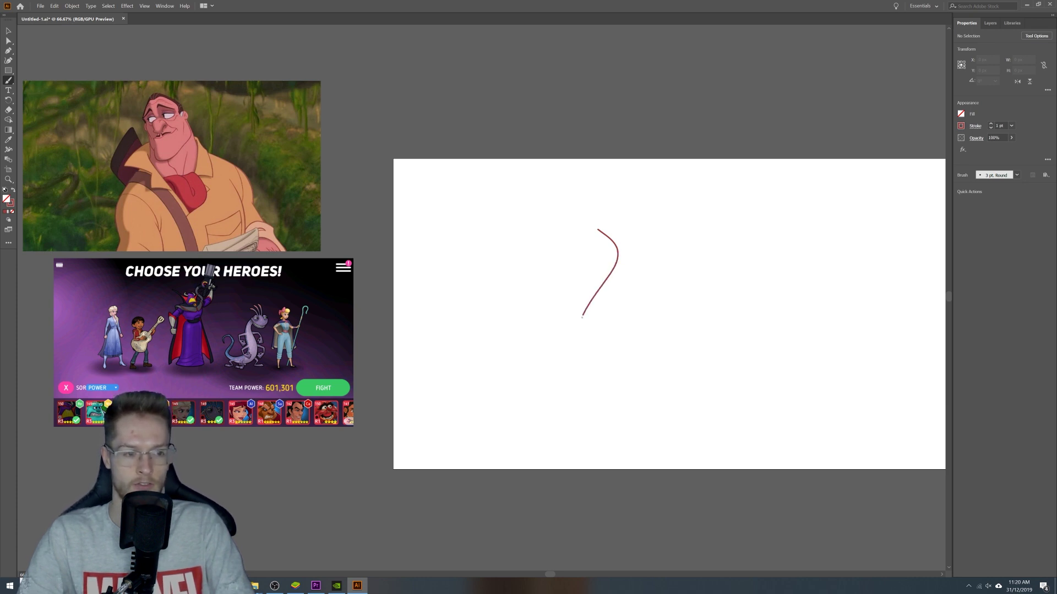
pyautogui.moveTo(557, 311)
pyautogui.mouseDown()
pyautogui.moveTo(553, 283)
pyautogui.moveTo(538, 297)
pyautogui.moveTo(515, 280)
pyautogui.moveTo(499, 220)
pyautogui.mouseUp()
pyautogui.hotkey('ctrl', 'z')
pyautogui.hotkey('ctrl', 'z')
pyautogui.hotkey('ctrl', 'z')
pyautogui.hotkey('ctrl', 'z')
pyautogui.hotkey('ctrl', 'z')
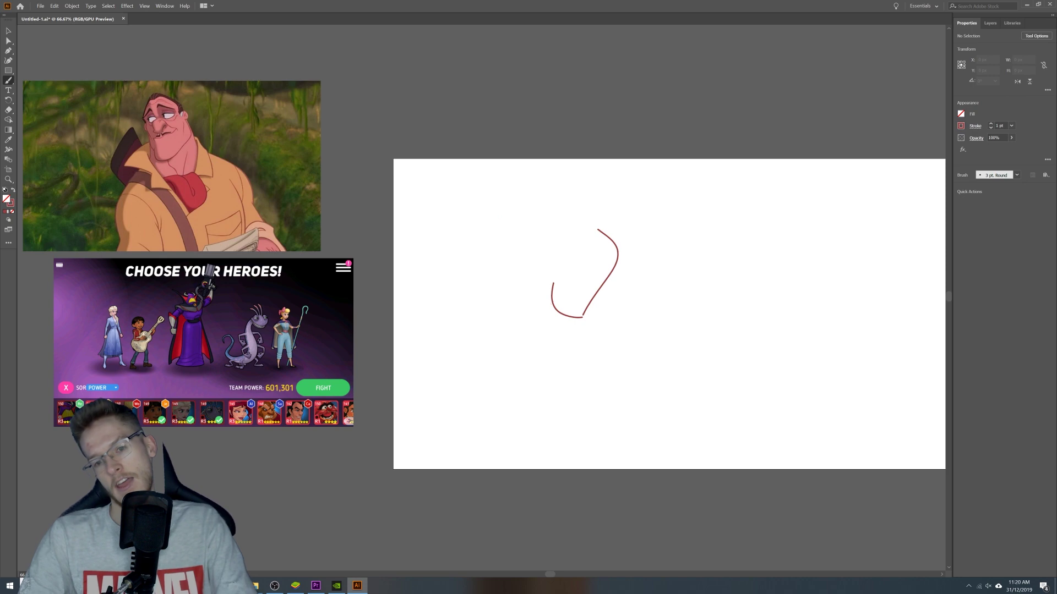
# Move the Clayton picture onto the artboard and trace the outline of his head, hair and ear in dark red with the Paintbrush.
pyautogui.press('v')
pyautogui.moveTo(138, 94); pyautogui.dragTo(612, 211)
pyautogui.scroll(4, 658, 226)
pyautogui.moveTo(704, 259); pyautogui.dragTo(698, 212)
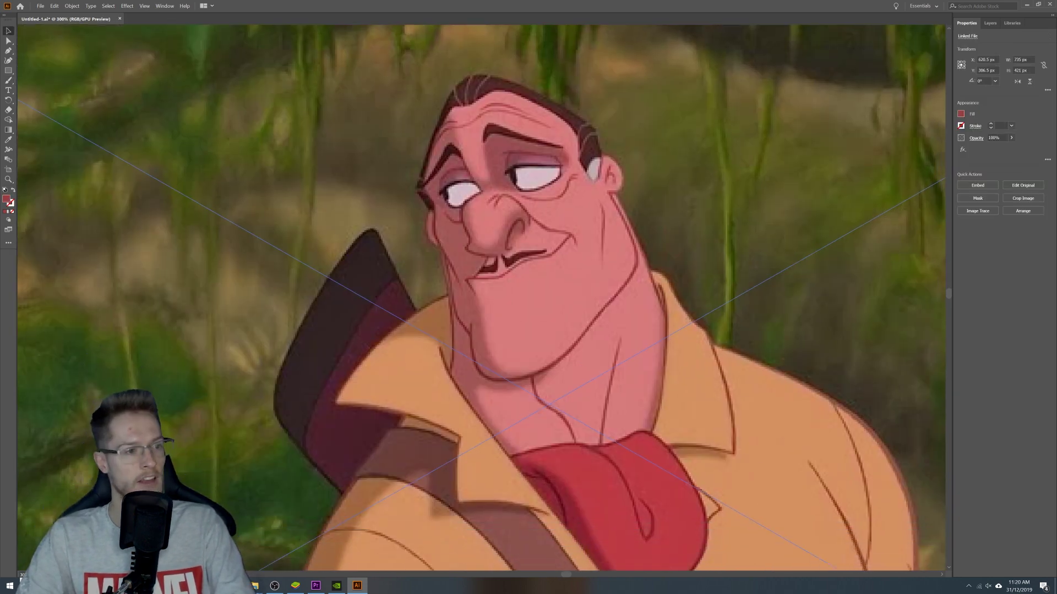
pyautogui.press('b')
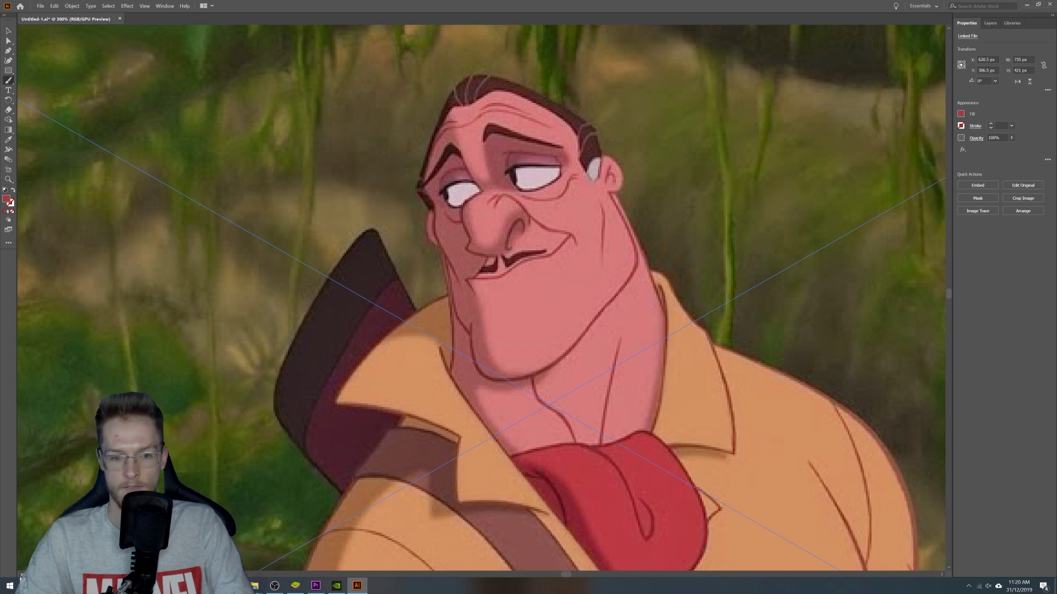
pyautogui.moveTo(469, 334)
pyautogui.mouseDown()
pyautogui.moveTo(473, 366)
pyautogui.moveTo(504, 379)
pyautogui.moveTo(551, 370)
pyautogui.moveTo(633, 266)
pyautogui.moveTo(636, 238)
pyautogui.moveTo(611, 190)
pyautogui.moveTo(622, 177)
pyautogui.moveTo(590, 113)
pyautogui.moveTo(528, 83)
pyautogui.moveTo(448, 97)
pyautogui.moveTo(413, 193)
pyautogui.moveTo(427, 207)
pyautogui.moveTo(428, 245)
pyautogui.mouseUp()
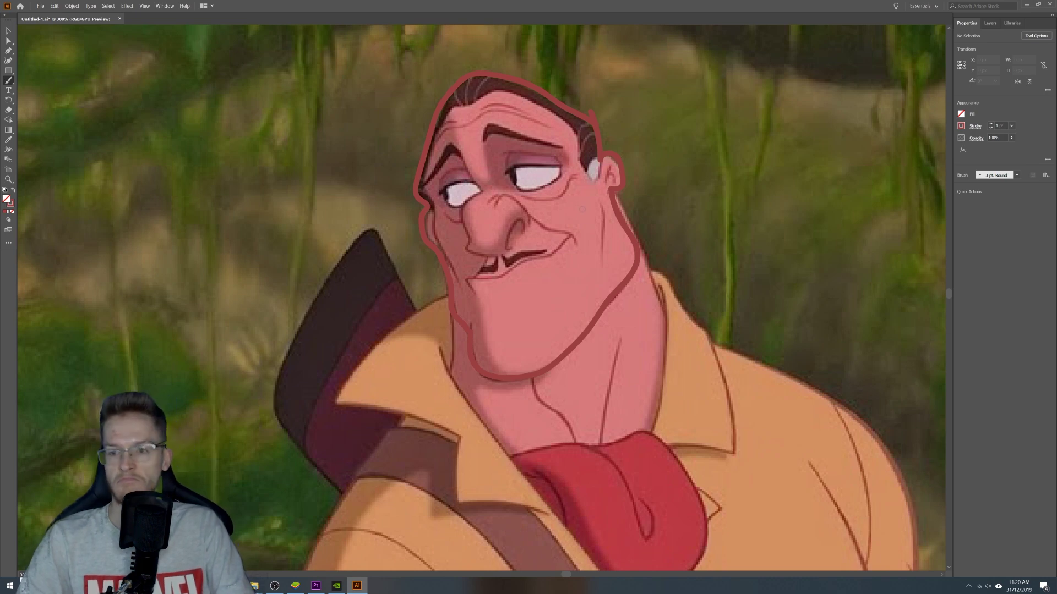
# Move the Clayton picture off the traced head outline, back above the heroes screenshot, and deselect it.
pyautogui.click(8, 31)
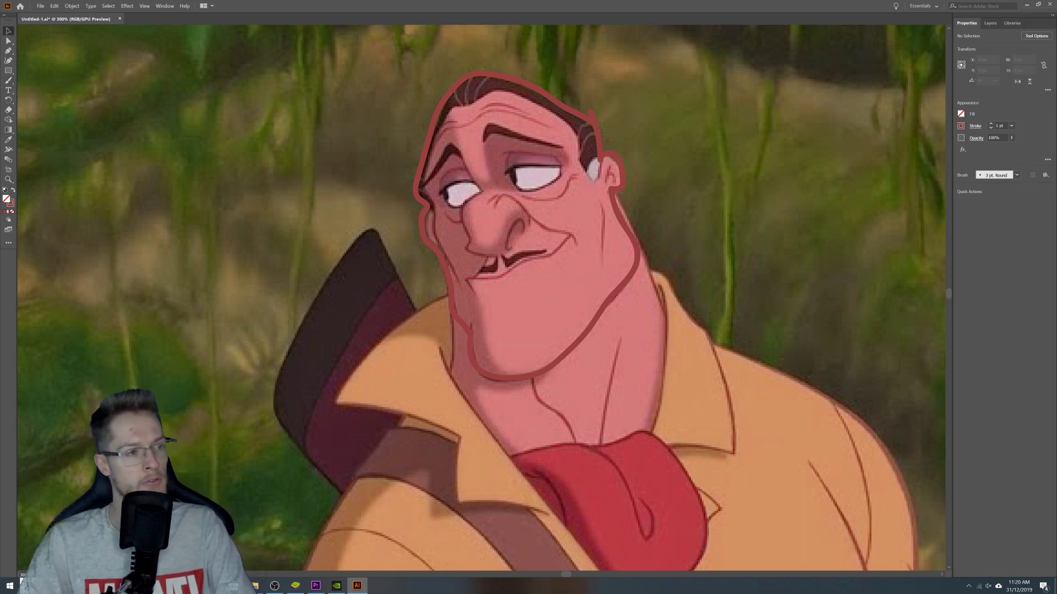
pyautogui.scroll(-4, 535, 183)
pyautogui.scroll(1, 576, 183)
pyautogui.moveTo(776, 253); pyautogui.dragTo(836, 272)
pyautogui.scroll(1, 779, 263)
pyautogui.moveTo(700, 272); pyautogui.dragTo(236, 149)
pyautogui.scroll(-2, 697, 299)
pyautogui.click(429, 132)
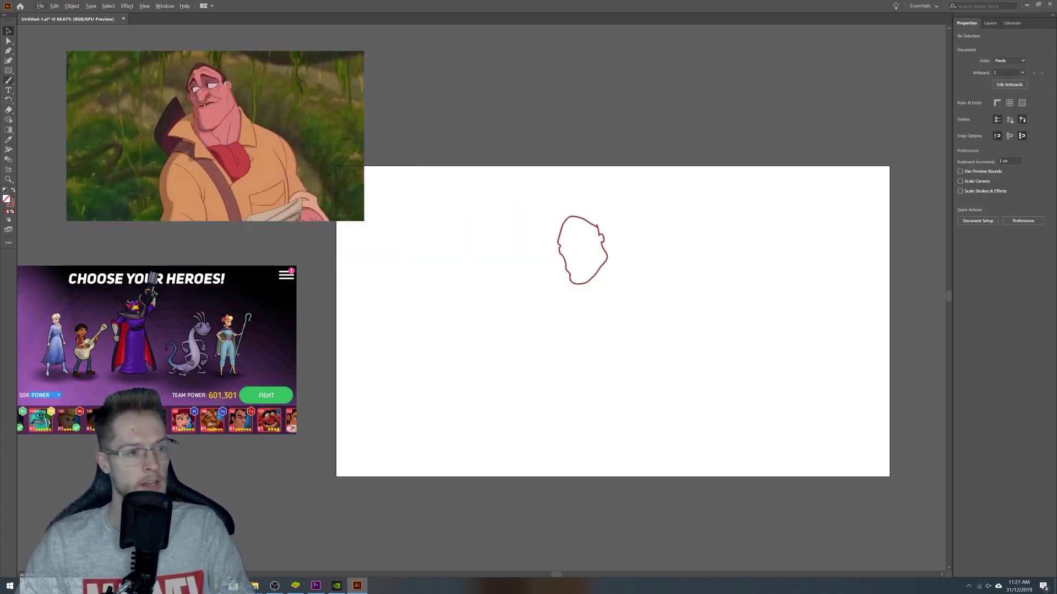
# Sample the dark brown hair colour from the Clayton picture and paint the hairline across the forehead.
pyautogui.press('b')
pyautogui.scroll(1, 536, 227)
pyautogui.moveTo(543, 234)
pyautogui.mouseDown()
pyautogui.moveTo(623, 256)
pyautogui.moveTo(611, 280)
pyautogui.mouseUp()
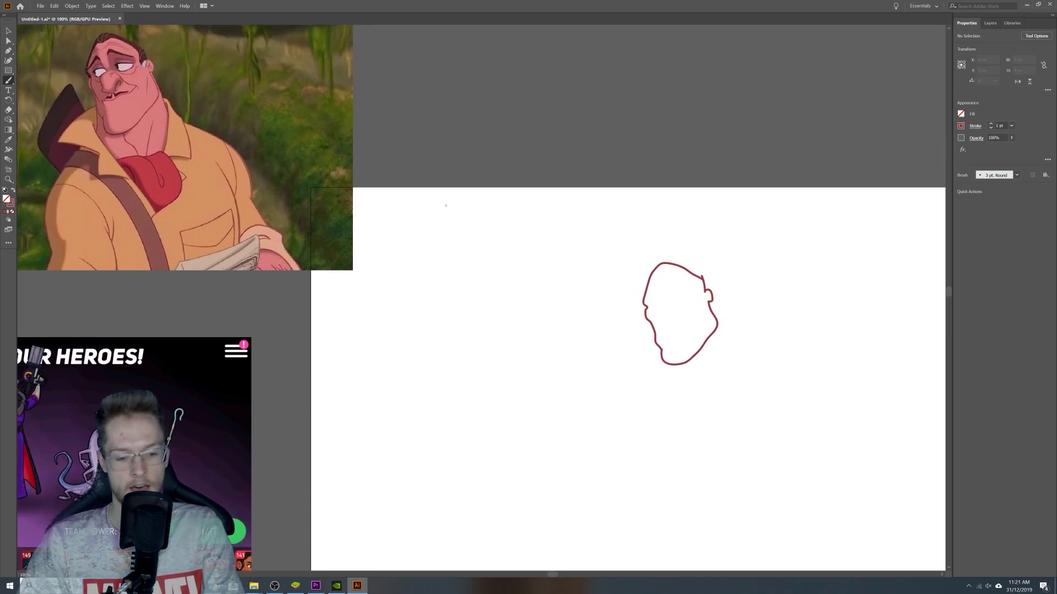
pyautogui.press('i')
pyautogui.click(136, 103)
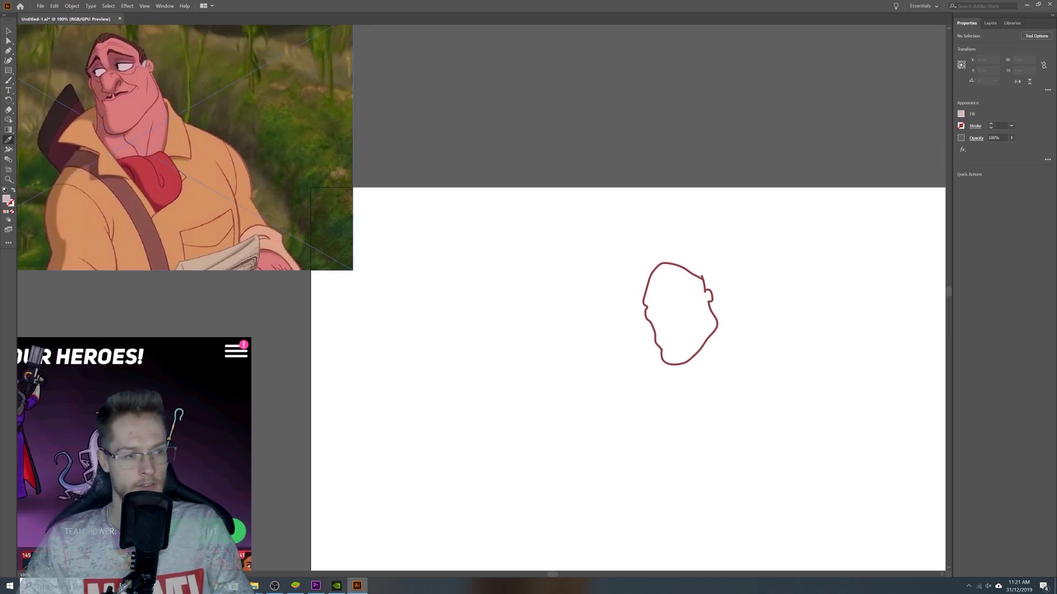
pyautogui.click(141, 56)
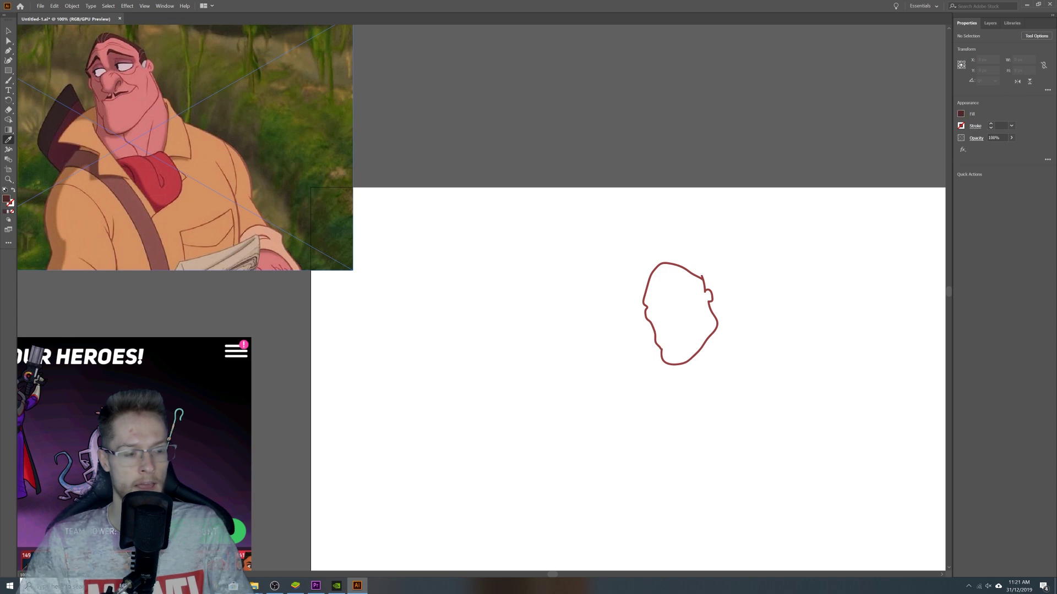
pyautogui.press('a')
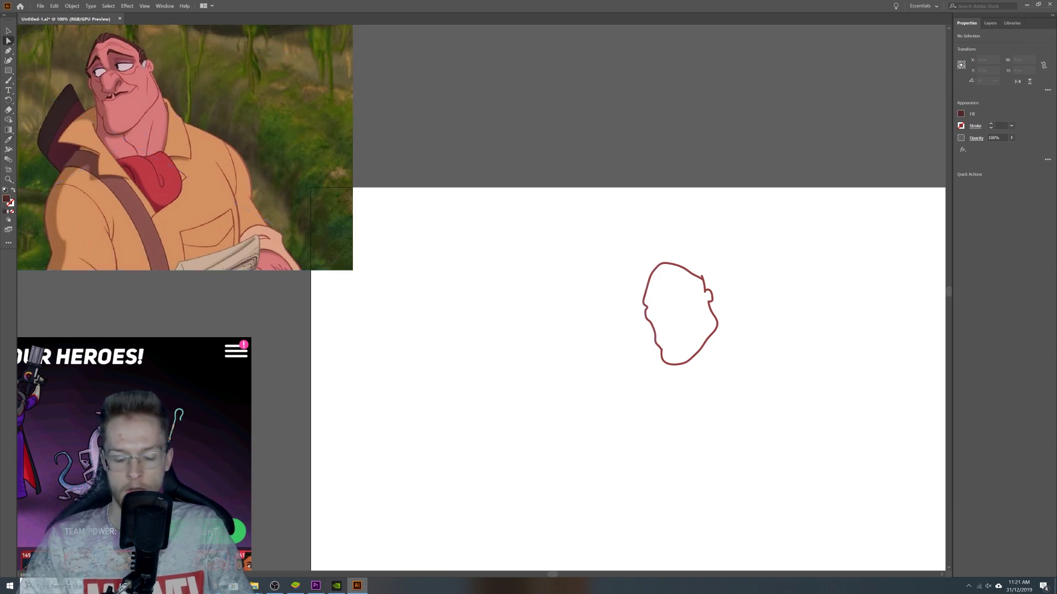
pyautogui.press('b')
pyautogui.moveTo(648, 295)
pyautogui.mouseDown()
pyautogui.moveTo(669, 274)
pyautogui.moveTo(703, 289)
pyautogui.mouseUp()
# Fill the area between the hairline and the top of the head outline with dark brown Paintbrush strokes.
pyautogui.scroll(7, 663, 279)
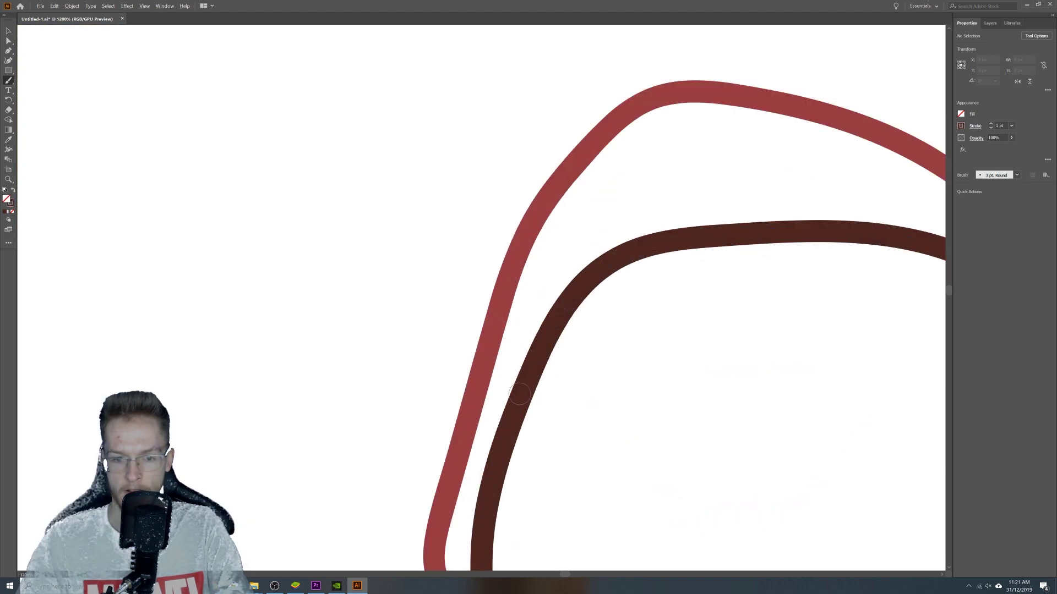
pyautogui.scroll(-4, 525, 385)
pyautogui.moveTo(505, 421)
pyautogui.mouseDown()
pyautogui.moveTo(529, 349)
pyautogui.moveTo(558, 333)
pyautogui.mouseUp()
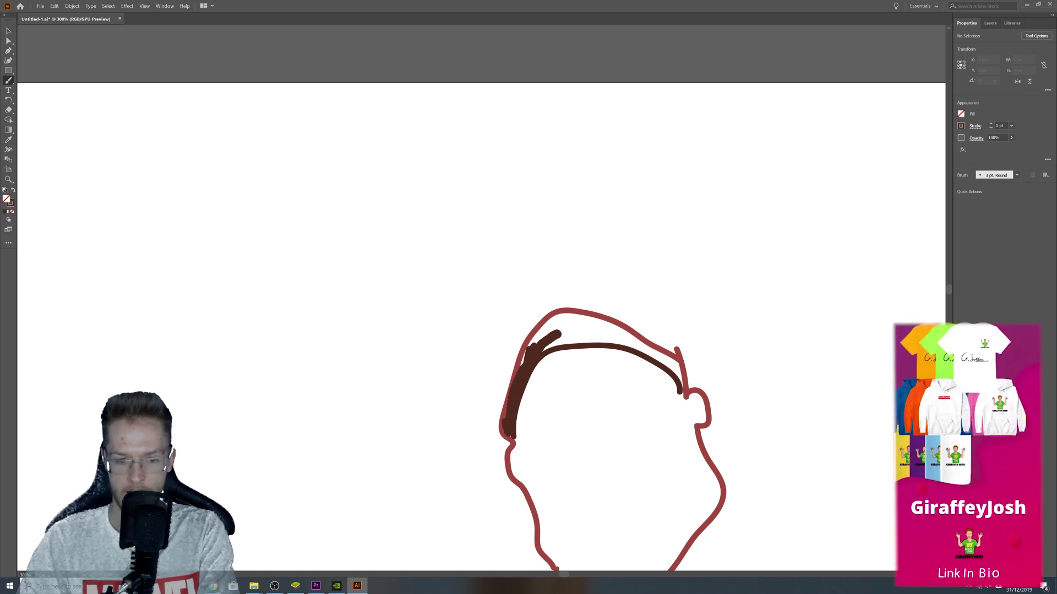
pyautogui.moveTo(511, 385)
pyautogui.mouseDown()
pyautogui.moveTo(539, 333)
pyautogui.moveTo(566, 315)
pyautogui.moveTo(656, 354)
pyautogui.moveTo(681, 373)
pyautogui.moveTo(681, 392)
pyautogui.moveTo(678, 360)
pyautogui.moveTo(649, 350)
pyautogui.moveTo(558, 338)
pyautogui.moveTo(544, 354)
pyautogui.moveTo(572, 323)
pyautogui.moveTo(635, 334)
pyautogui.mouseUp()
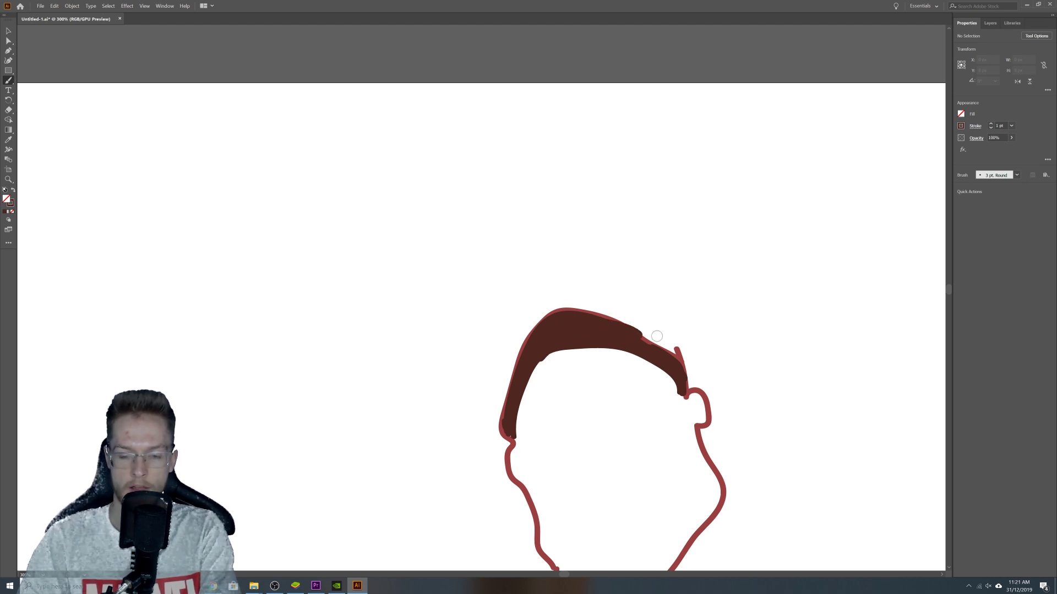
# Sample the dark red from the face outline and paint the nose in the middle of the face.
pyautogui.scroll(-2, 700, 334)
pyautogui.moveTo(701, 335); pyautogui.dragTo(658, 301)
pyautogui.scroll(-1, 689, 314)
pyautogui.scroll(-1, 685, 315)
pyautogui.scroll(1, 657, 296)
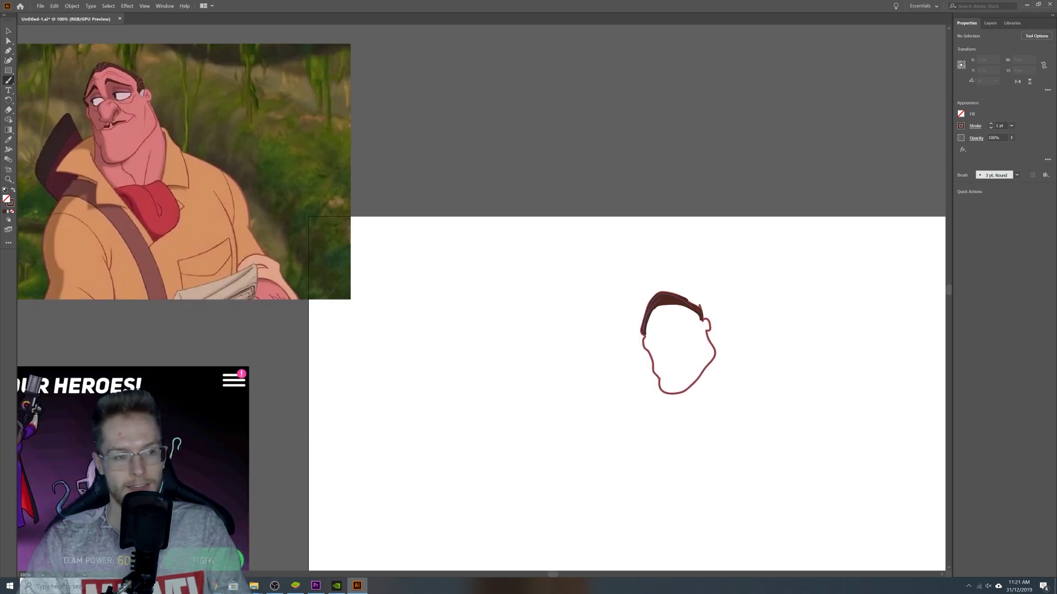
pyautogui.press('i')
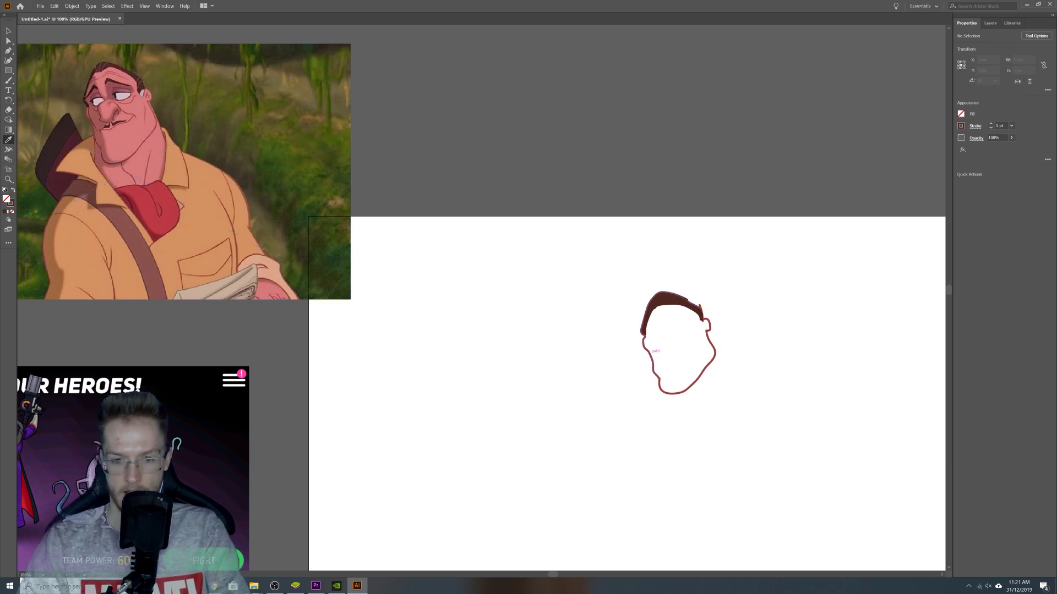
pyautogui.press('a')
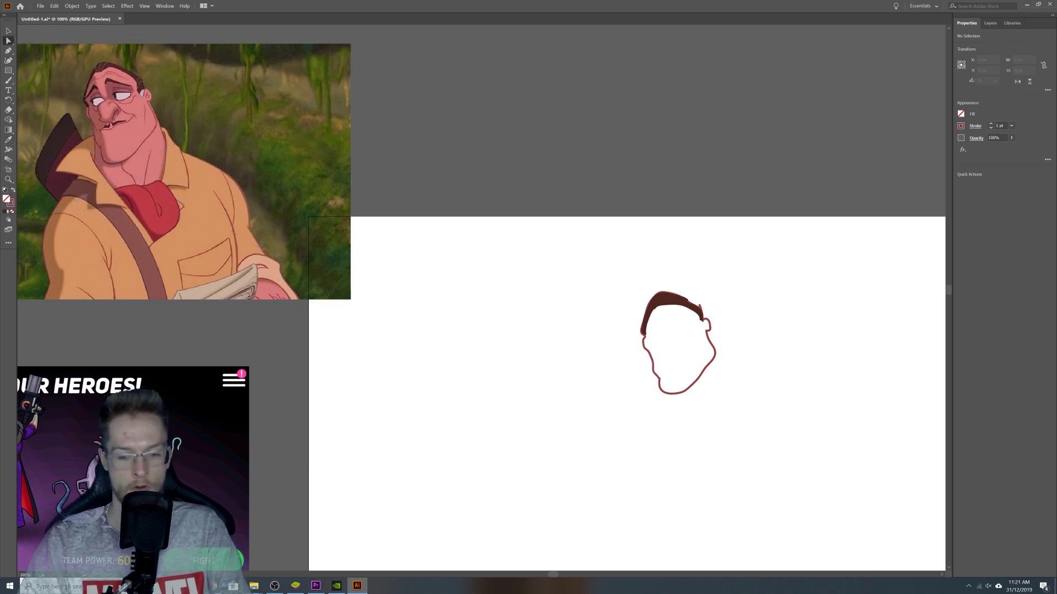
pyautogui.press('b')
pyautogui.scroll(1, 768, 363)
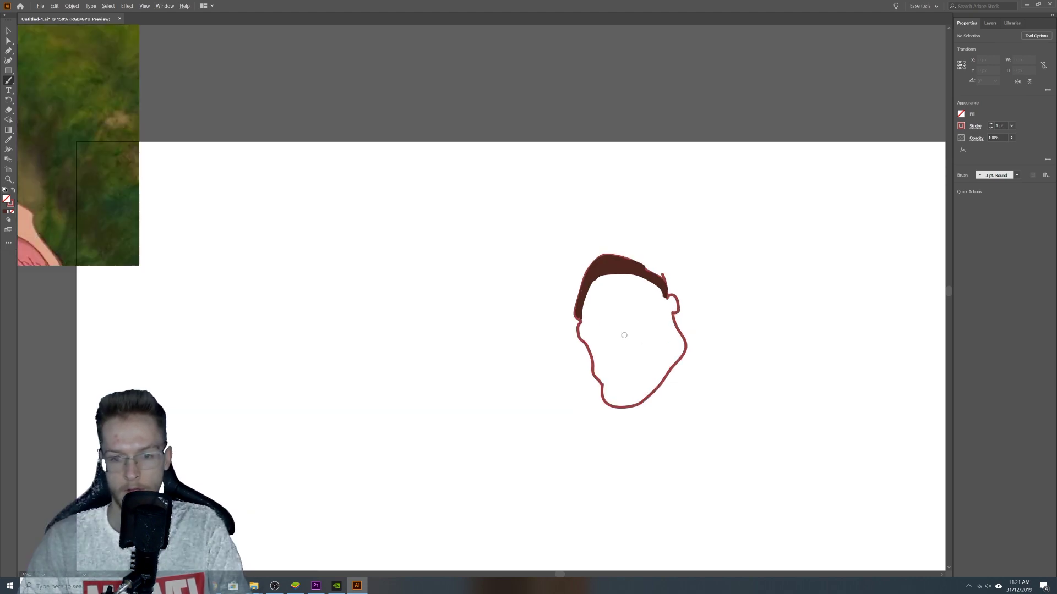
pyautogui.moveTo(616, 333)
pyautogui.mouseDown()
pyautogui.moveTo(640, 343)
pyautogui.moveTo(636, 314)
pyautogui.moveTo(626, 318)
pyautogui.mouseUp()
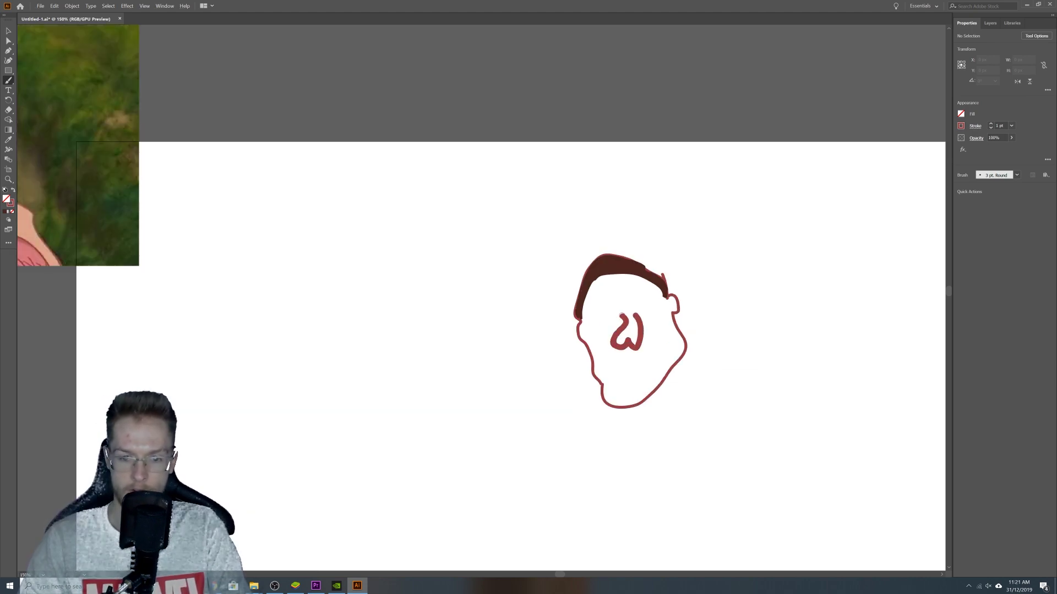
# Sample the pale pink eye colour from the Clayton picture and paint two filled eye shapes above the nose.
pyautogui.scroll(-1, 663, 344)
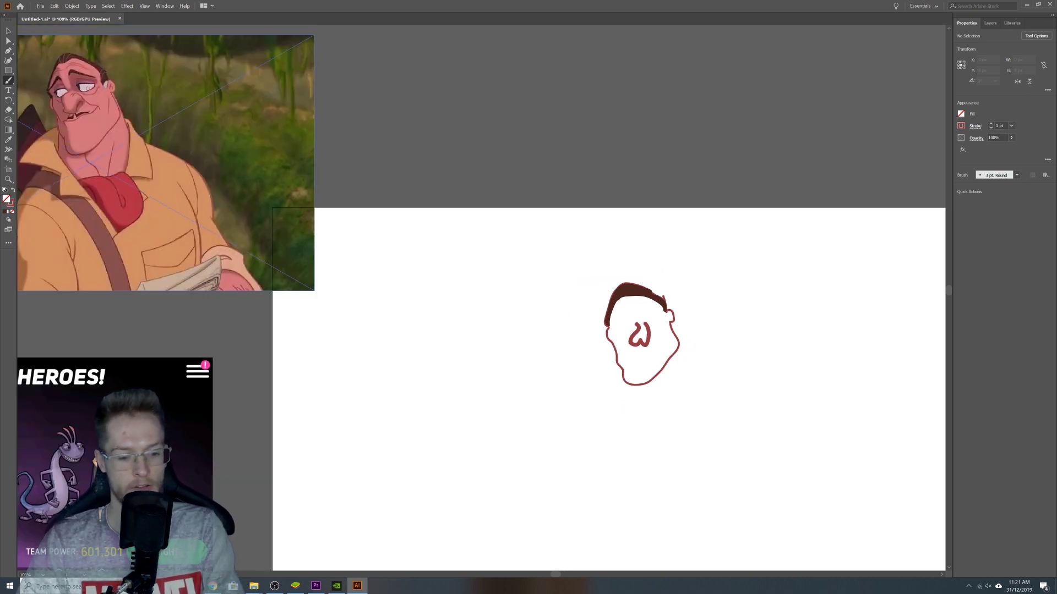
pyautogui.press('i')
pyautogui.click(87, 87)
pyautogui.press('a')
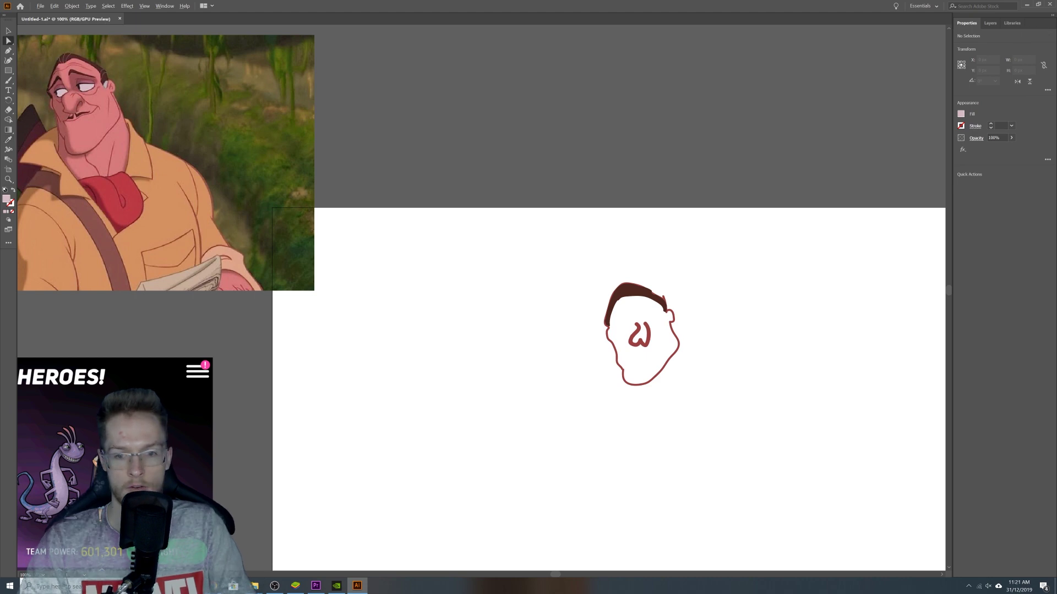
pyautogui.scroll(6, 656, 298)
pyautogui.scroll(-3, 449, 146)
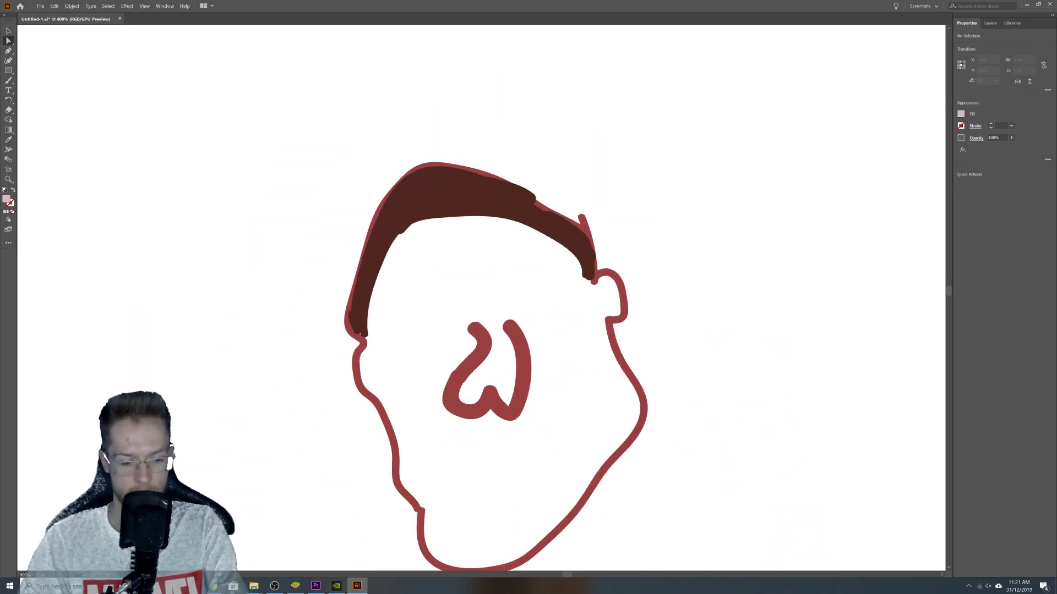
pyautogui.press('b')
pyautogui.moveTo(436, 292)
pyautogui.mouseDown()
pyautogui.moveTo(427, 283)
pyautogui.moveTo(432, 328)
pyautogui.moveTo(424, 308)
pyautogui.mouseUp()
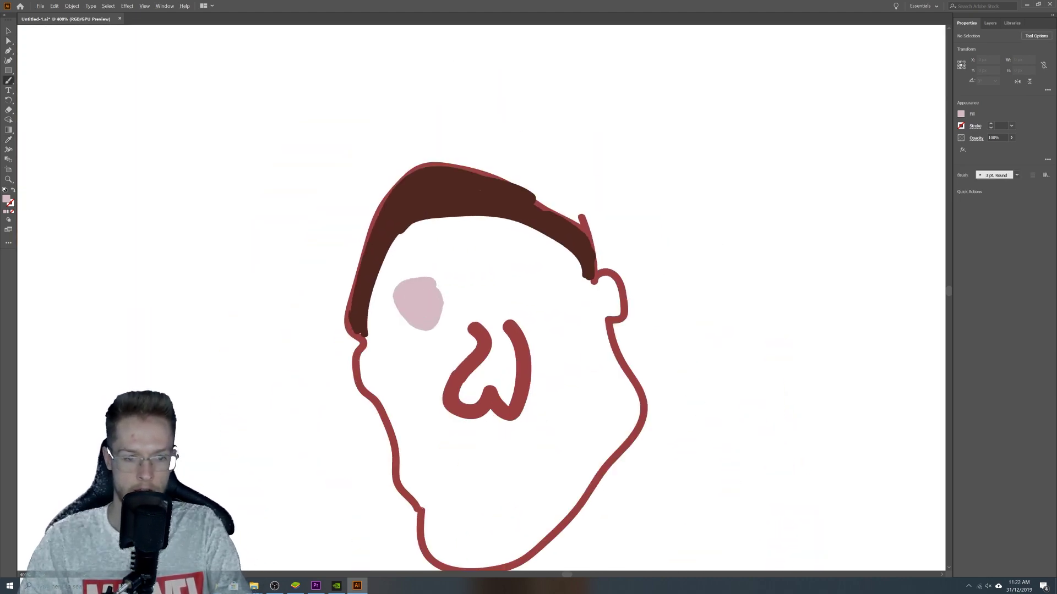
pyautogui.moveTo(523, 288); pyautogui.dragTo(544, 269)
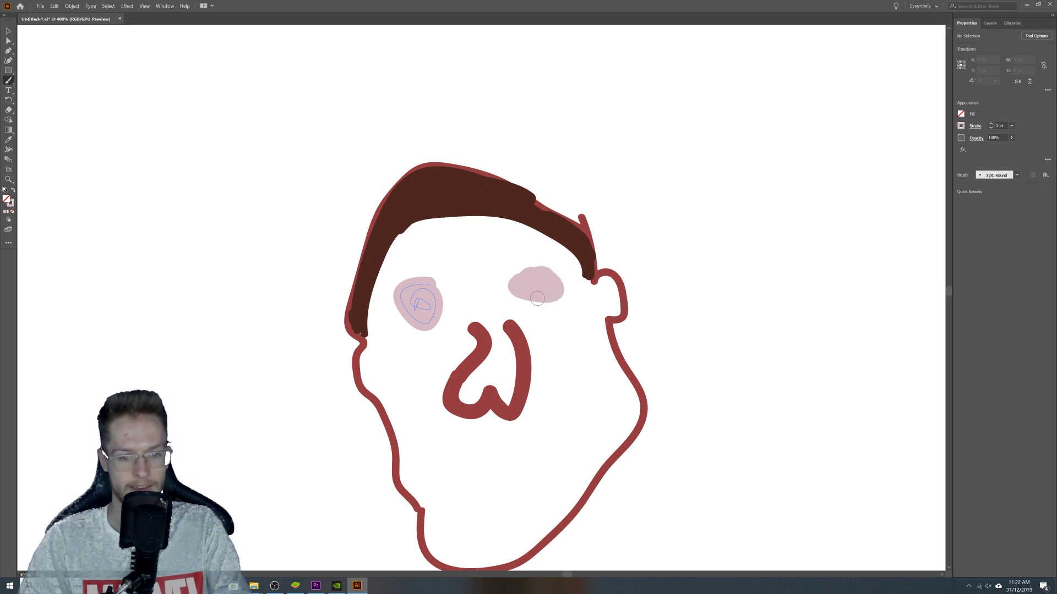
# Sample the dark red outline colour and paint an outline around both pale pink eyes.
pyautogui.press('i')
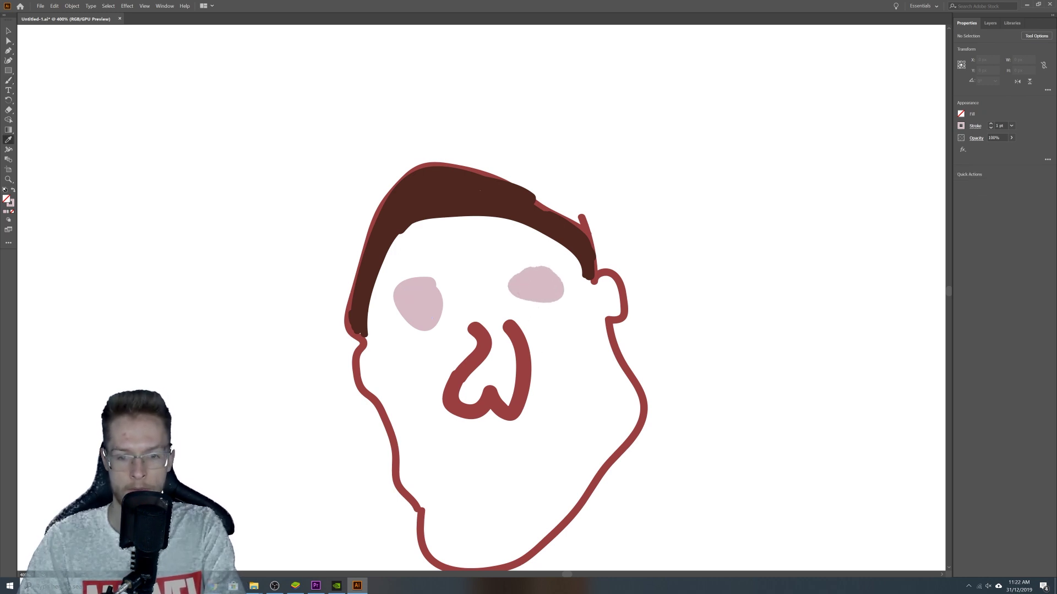
pyautogui.press('b')
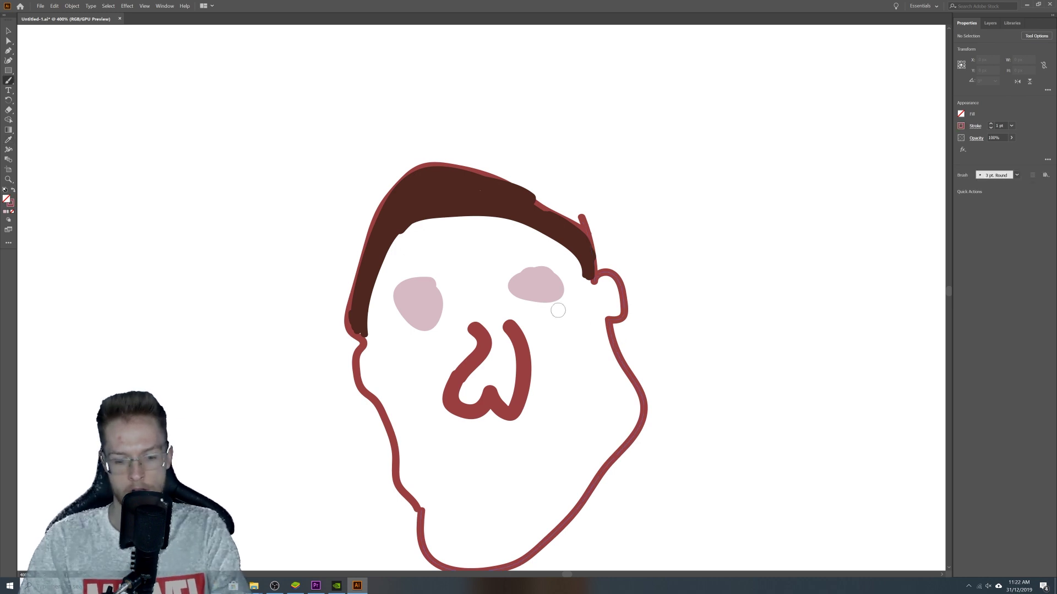
pyautogui.moveTo(531, 265)
pyautogui.mouseDown()
pyautogui.moveTo(507, 285)
pyautogui.moveTo(521, 301)
pyautogui.moveTo(563, 296)
pyautogui.mouseUp()
pyautogui.moveTo(560, 280); pyautogui.dragTo(537, 264)
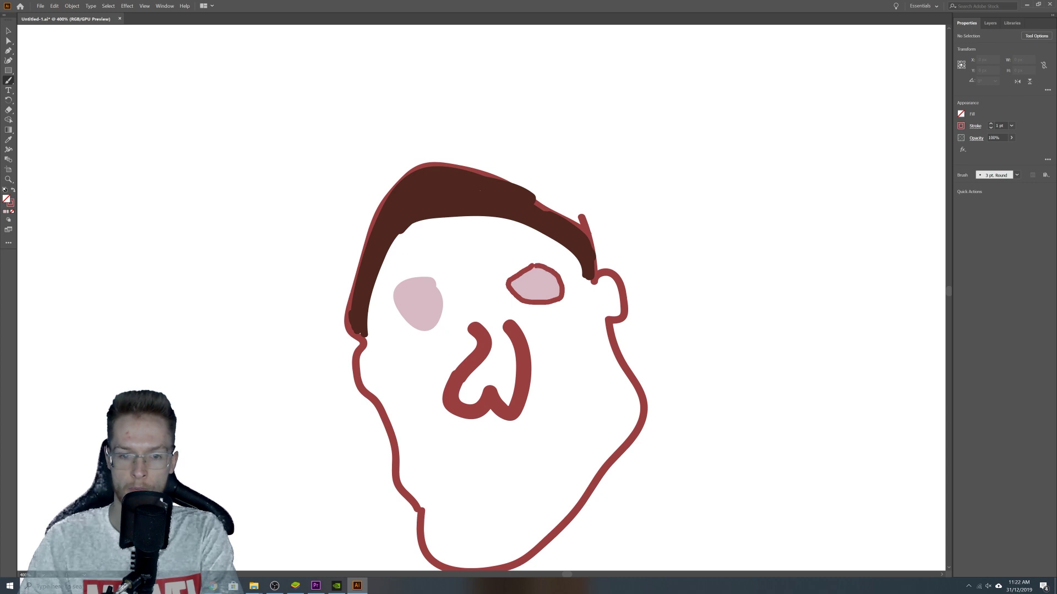
pyautogui.moveTo(437, 275)
pyautogui.mouseDown()
pyautogui.moveTo(401, 280)
pyautogui.moveTo(392, 303)
pyautogui.moveTo(412, 324)
pyautogui.moveTo(439, 325)
pyautogui.moveTo(434, 275)
pyautogui.mouseUp()
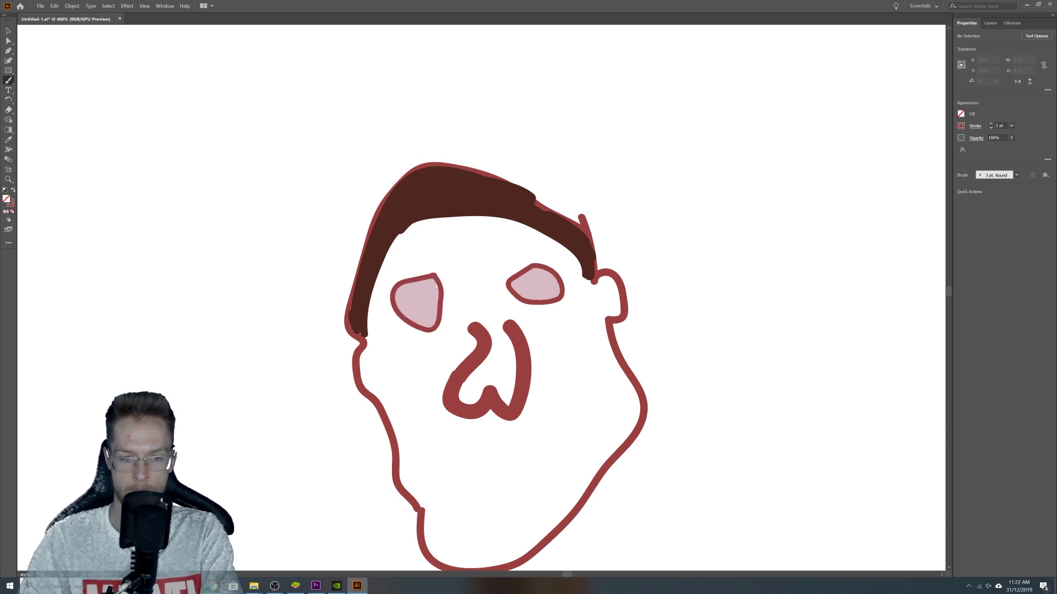
# Paint a filled pale pink area on the chin below the nose and a dark brown mouth line along its upper edge.
pyautogui.moveTo(536, 405); pyautogui.dragTo(522, 333)
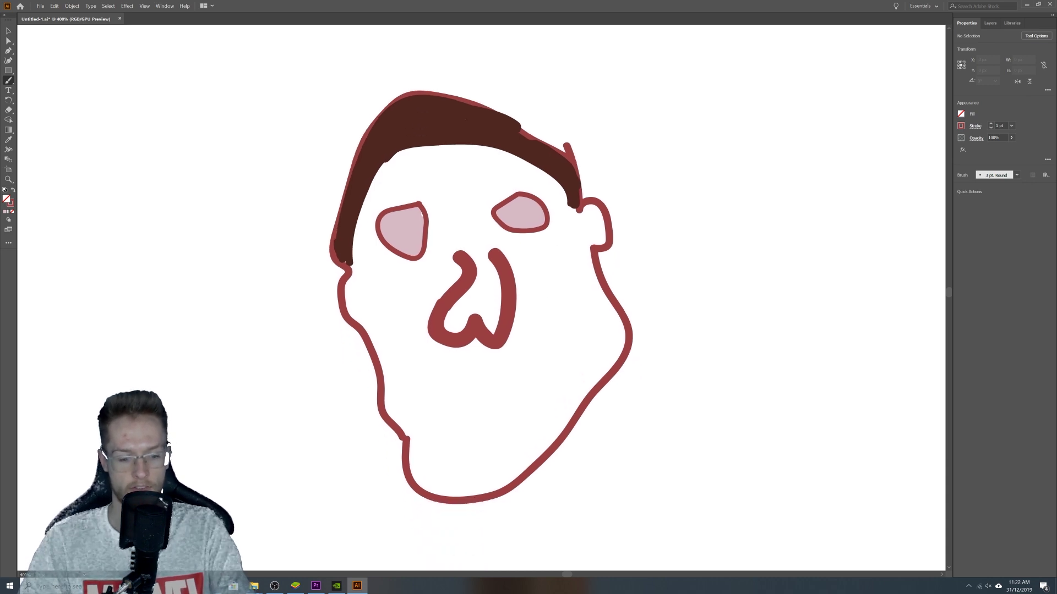
pyautogui.press('a')
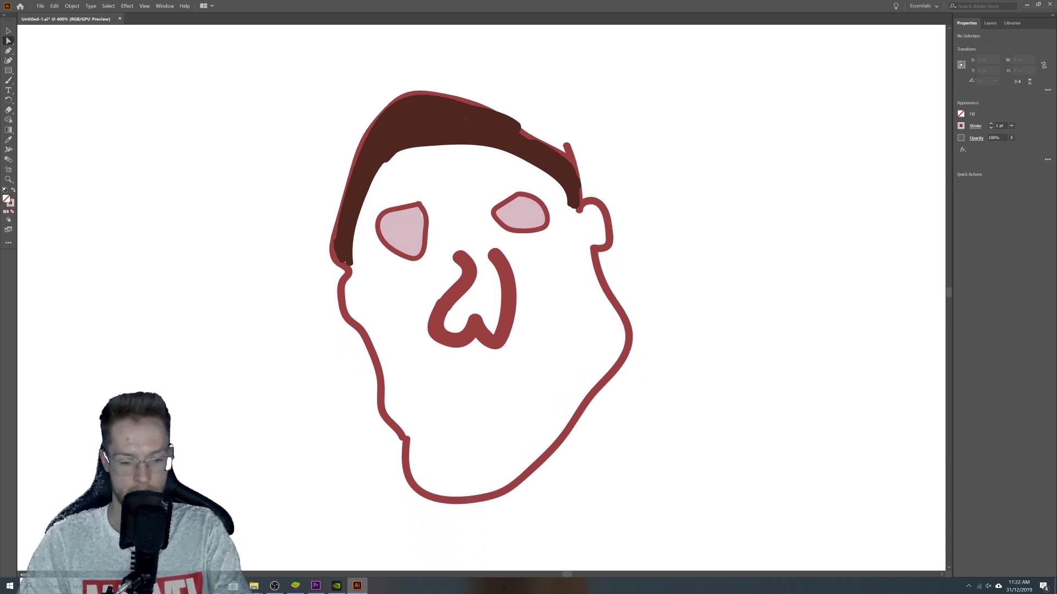
pyautogui.press('b')
pyautogui.moveTo(422, 407)
pyautogui.mouseDown()
pyautogui.moveTo(483, 399)
pyautogui.moveTo(547, 364)
pyautogui.moveTo(555, 400)
pyautogui.moveTo(546, 439)
pyautogui.moveTo(498, 468)
pyautogui.moveTo(434, 429)
pyautogui.moveTo(423, 408)
pyautogui.mouseUp()
pyautogui.moveTo(473, 433)
pyautogui.mouseDown()
pyautogui.moveTo(431, 414)
pyautogui.moveTo(546, 373)
pyautogui.moveTo(547, 413)
pyautogui.moveTo(521, 456)
pyautogui.moveTo(486, 457)
pyautogui.moveTo(453, 439)
pyautogui.moveTo(502, 442)
pyautogui.moveTo(459, 421)
pyautogui.moveTo(536, 394)
pyautogui.moveTo(520, 447)
pyautogui.moveTo(509, 421)
pyautogui.moveTo(482, 429)
pyautogui.moveTo(503, 418)
pyautogui.mouseUp()
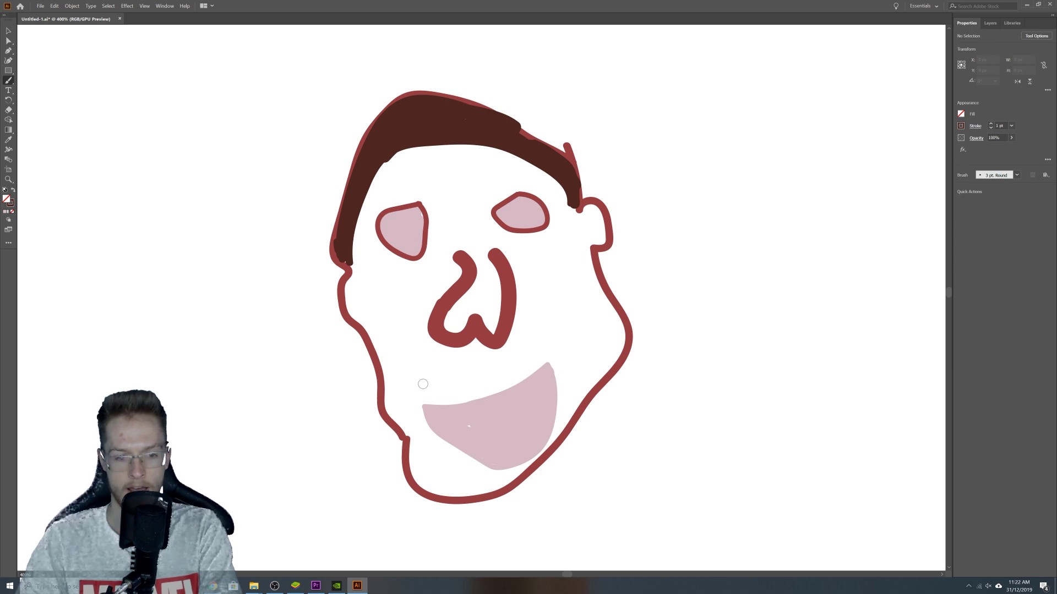
pyautogui.moveTo(409, 402)
pyautogui.mouseDown()
pyautogui.moveTo(575, 344)
pyautogui.moveTo(482, 365)
pyautogui.moveTo(403, 403)
pyautogui.mouseUp()
# Sample the dark red outline colour and paint neck and shoulder lines on both sides below the head.
pyautogui.hotkey('ctrl', '1')
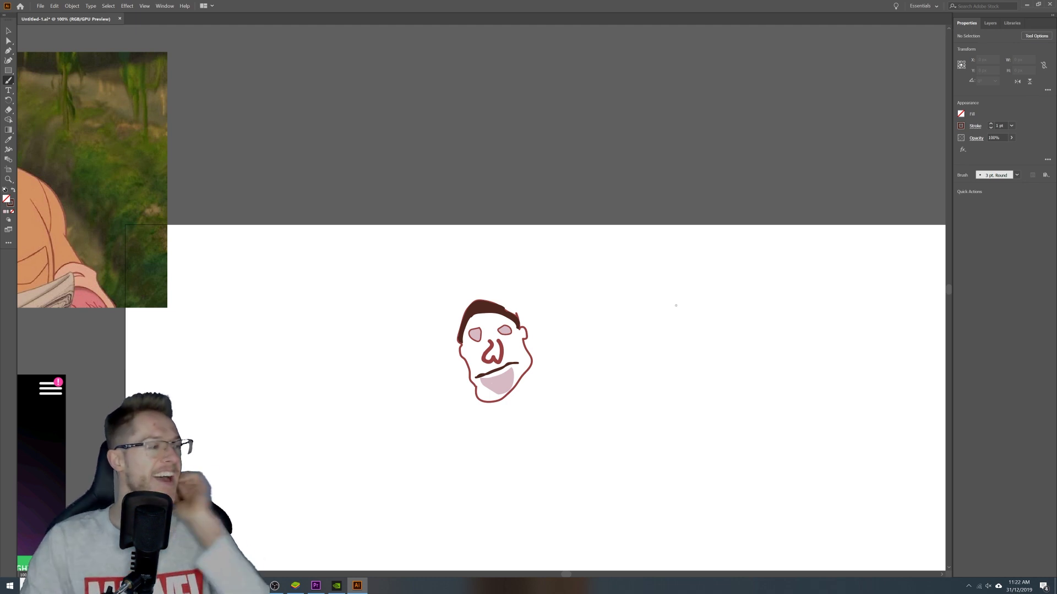
pyautogui.scroll(-2, 610, 325)
pyautogui.scroll(1, 611, 331)
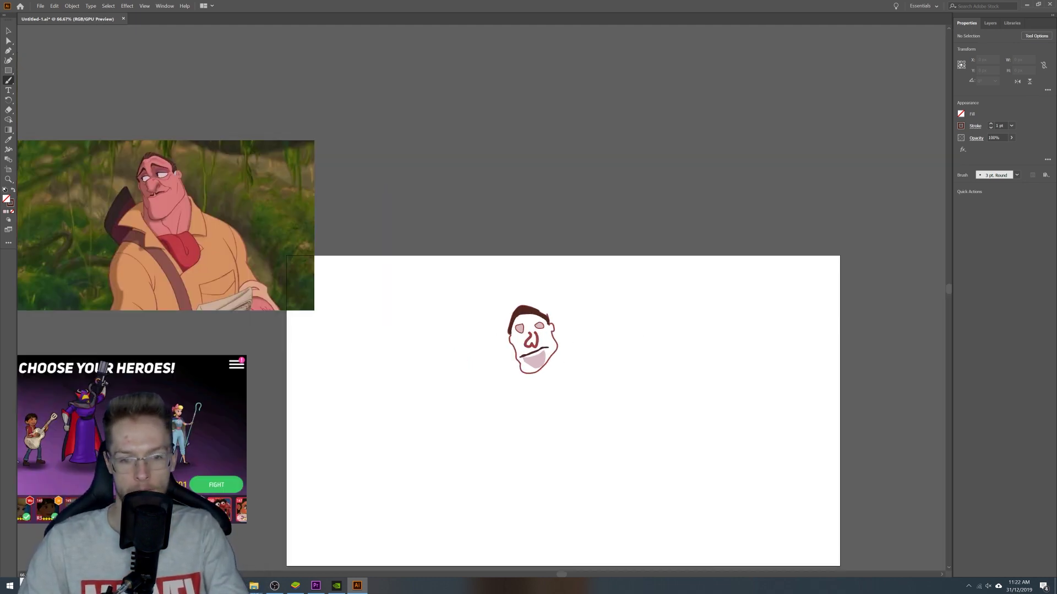
pyautogui.scroll(2, 621, 373)
pyautogui.press('i')
pyautogui.click(477, 299)
pyautogui.press('b')
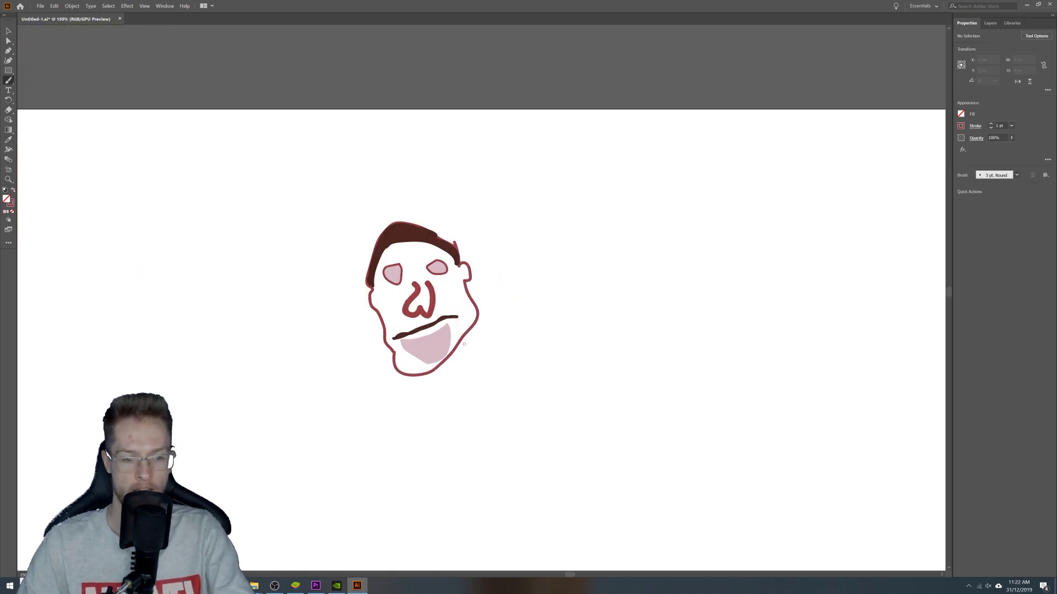
pyautogui.moveTo(405, 376); pyautogui.dragTo(380, 412)
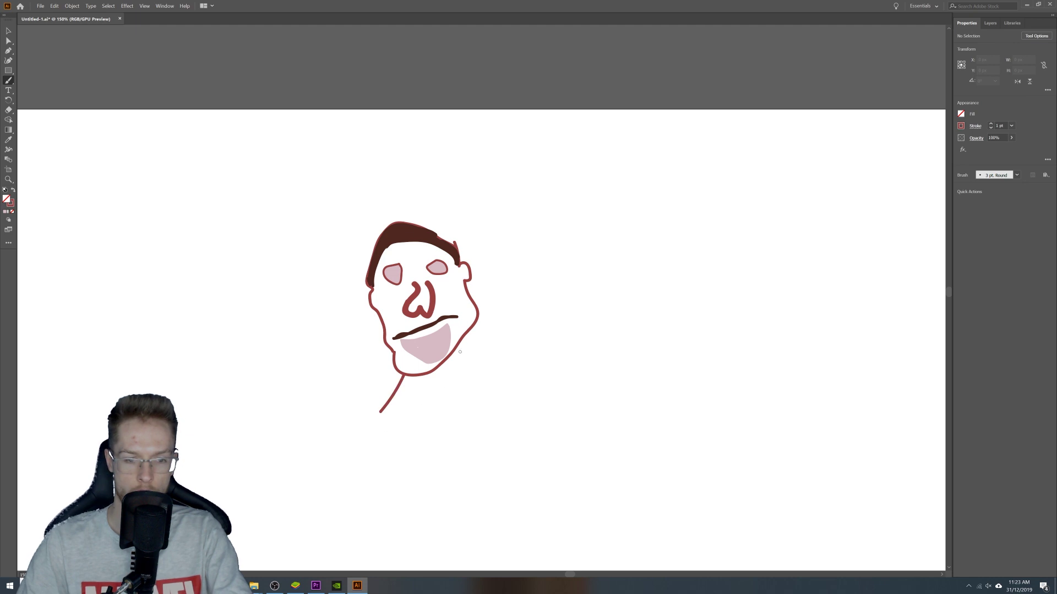
pyautogui.moveTo(460, 342)
pyautogui.mouseDown()
pyautogui.moveTo(483, 372)
pyautogui.moveTo(511, 374)
pyautogui.mouseUp()
pyautogui.moveTo(390, 396); pyautogui.dragTo(323, 430)
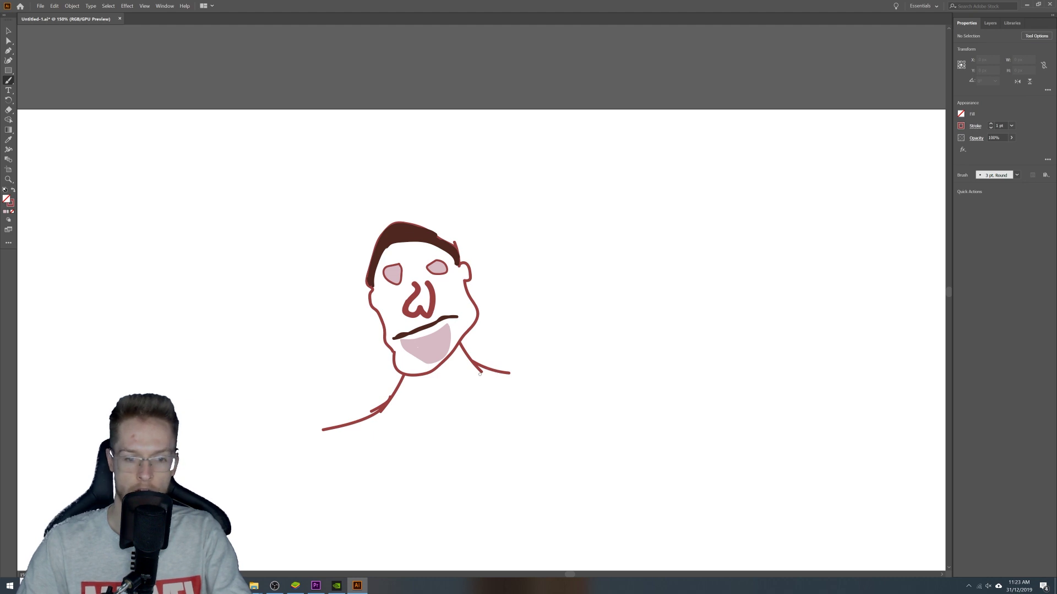
pyautogui.moveTo(477, 370)
pyautogui.mouseDown()
pyautogui.moveTo(516, 386)
pyautogui.moveTo(568, 385)
pyautogui.mouseUp()
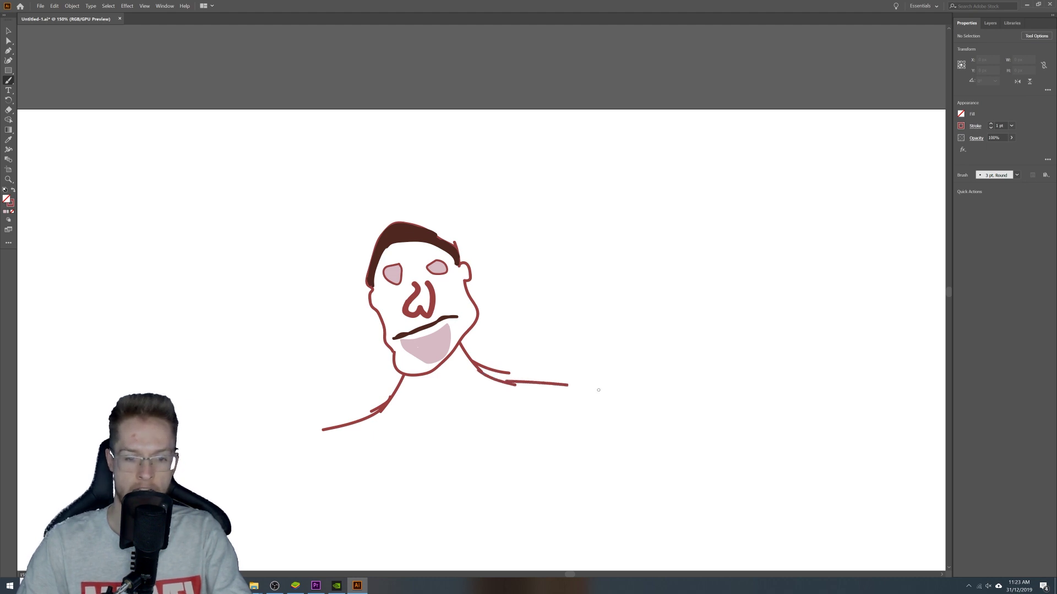
# Sample the orange shirt colour from the Clayton picture and paint a shirt shoulder line on each side of the neck.
pyautogui.scroll(-2, 527, 350)
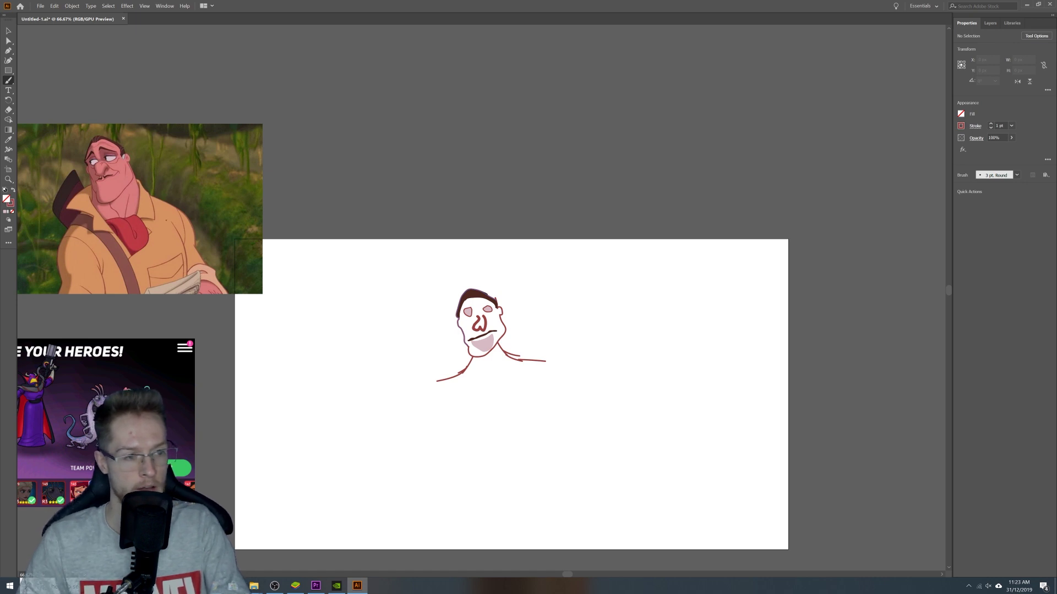
pyautogui.press('i')
pyautogui.click(166, 220)
pyautogui.press('b')
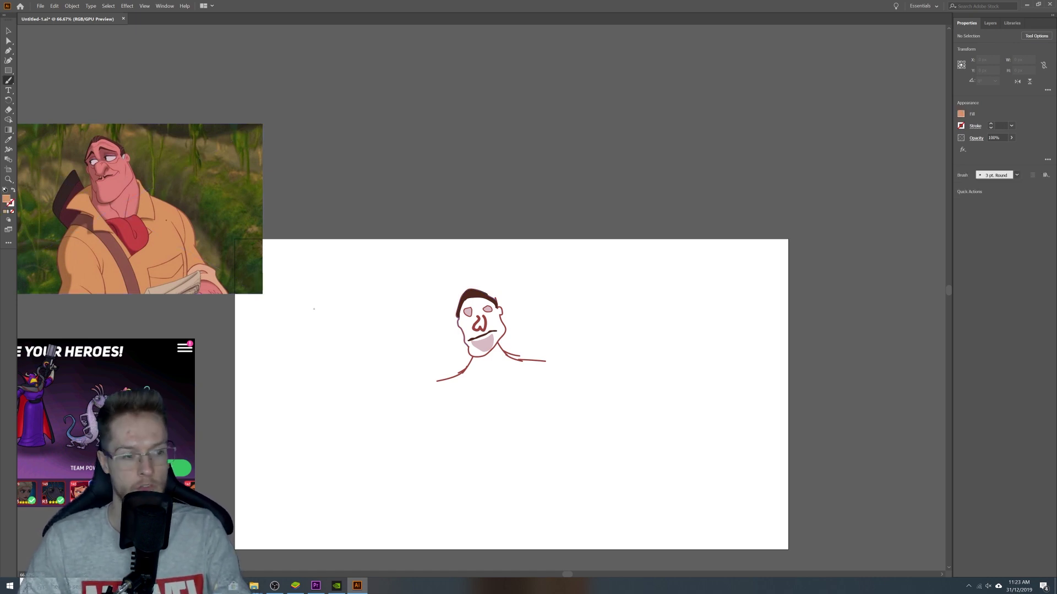
pyautogui.scroll(2, 485, 383)
pyautogui.hotkey('ctrl', '+')
pyautogui.hotkey('shift', 'x')
pyautogui.moveTo(416, 350); pyautogui.dragTo(354, 406)
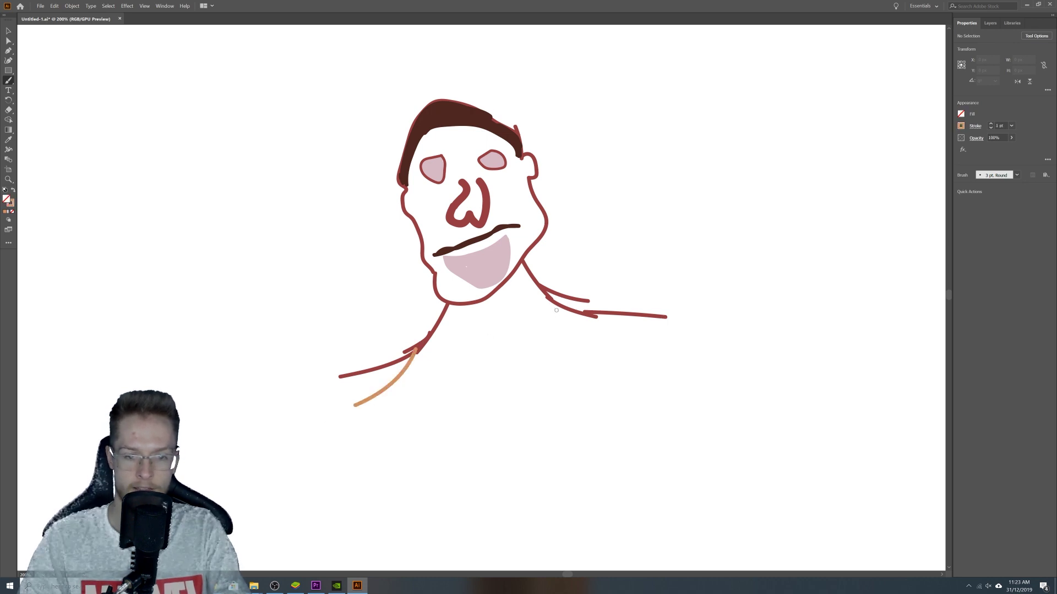
pyautogui.moveTo(549, 297); pyautogui.dragTo(621, 392)
# Paint the orange shirt collar around the neck, with a pointed flap on each side.
pyautogui.moveTo(551, 297)
pyautogui.mouseDown()
pyautogui.moveTo(557, 270)
pyautogui.moveTo(534, 310)
pyautogui.moveTo(399, 317)
pyautogui.moveTo(435, 298)
pyautogui.mouseUp()
pyautogui.moveTo(555, 268); pyautogui.dragTo(523, 258)
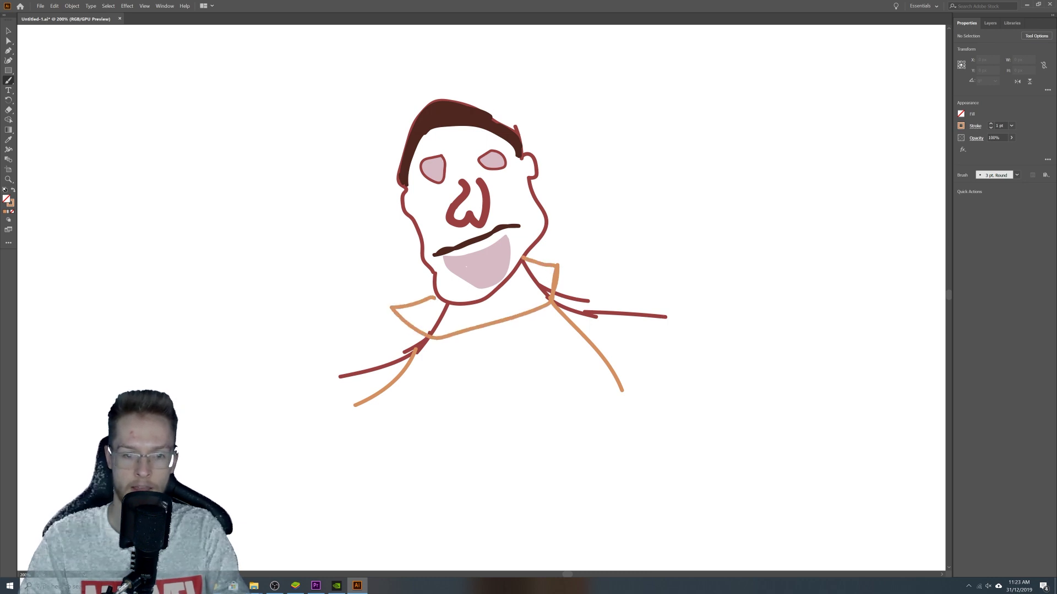
pyautogui.moveTo(400, 312)
pyautogui.mouseDown()
pyautogui.moveTo(427, 331)
pyautogui.moveTo(512, 314)
pyautogui.moveTo(553, 266)
pyautogui.moveTo(498, 318)
pyautogui.moveTo(446, 330)
pyautogui.mouseUp()
# Paint the orange outlines of both outstretched sleeves and the shirt body, and add a chest pocket.
pyautogui.hotkey('ctrl', '-')
pyautogui.hotkey('ctrl', '-')
pyautogui.hotkey('ctrl', '-')
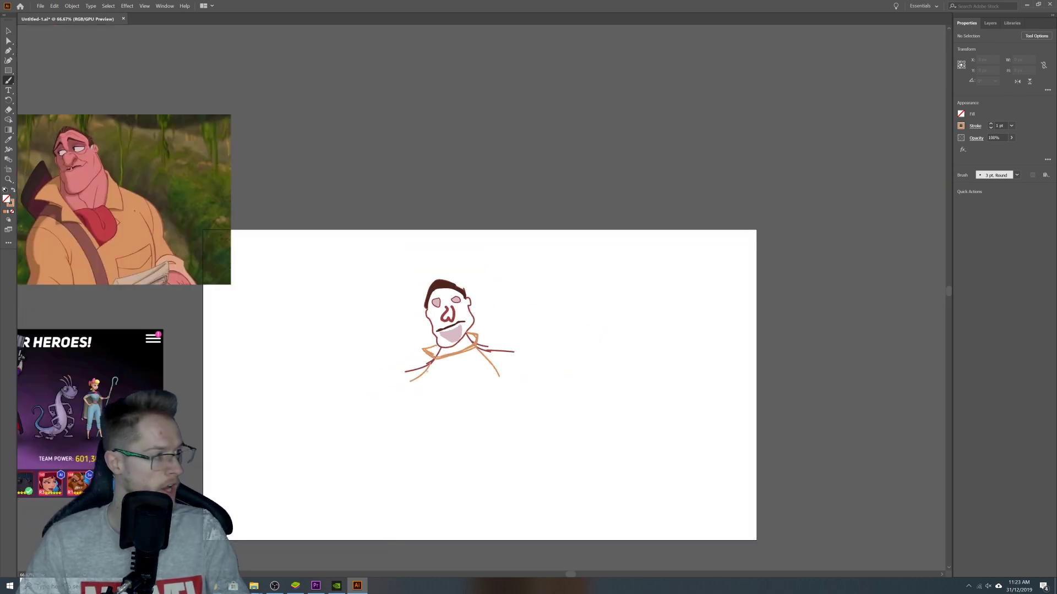
pyautogui.moveTo(489, 433); pyautogui.dragTo(514, 402)
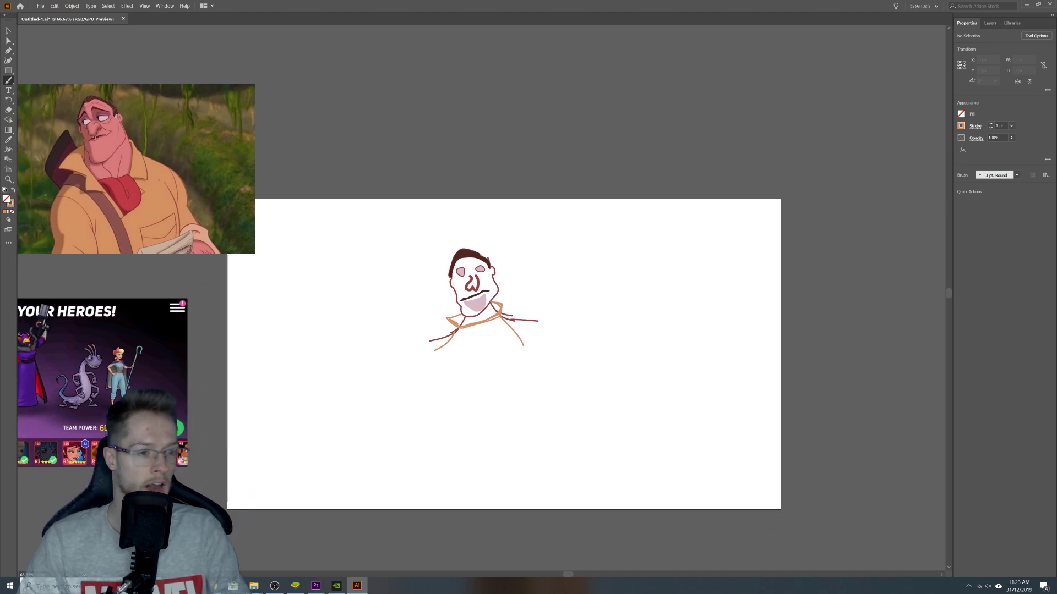
pyautogui.moveTo(524, 346)
pyautogui.mouseDown()
pyautogui.moveTo(652, 304)
pyautogui.moveTo(701, 338)
pyautogui.moveTo(571, 385)
pyautogui.moveTo(513, 377)
pyautogui.mouseUp()
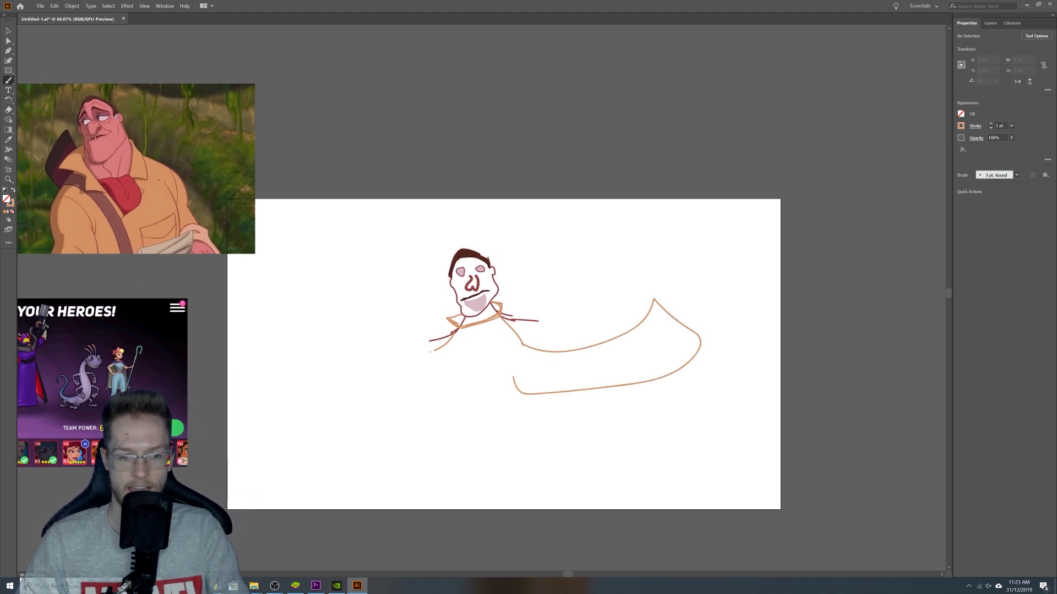
pyautogui.moveTo(430, 351)
pyautogui.mouseDown()
pyautogui.moveTo(389, 348)
pyautogui.moveTo(351, 316)
pyautogui.moveTo(329, 345)
pyautogui.moveTo(428, 374)
pyautogui.moveTo(457, 365)
pyautogui.moveTo(453, 406)
pyautogui.moveTo(496, 408)
pyautogui.moveTo(512, 388)
pyautogui.mouseUp()
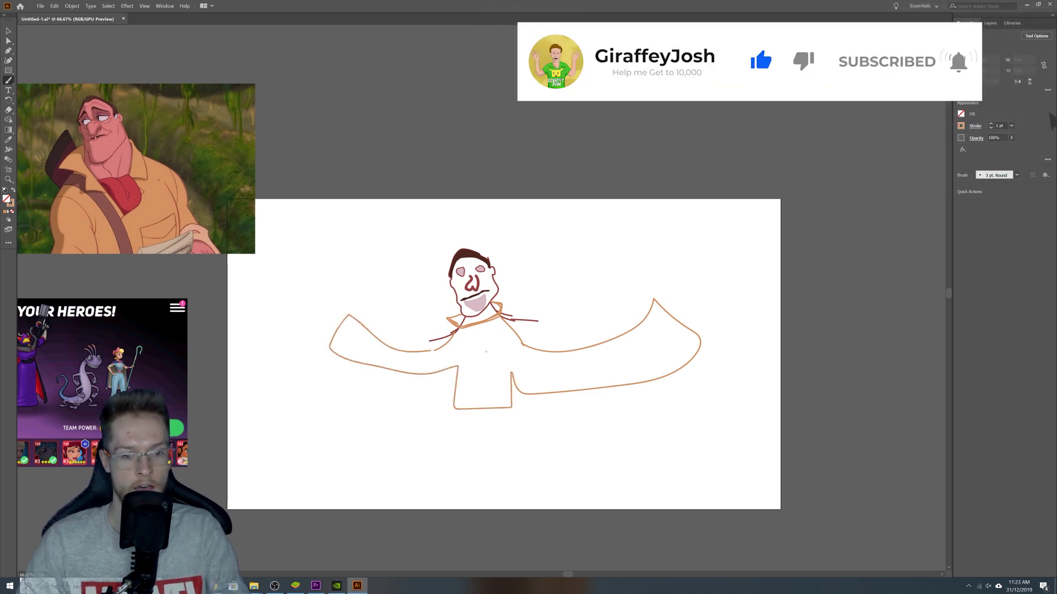
pyautogui.moveTo(488, 343)
pyautogui.mouseDown()
pyautogui.moveTo(506, 365)
pyautogui.moveTo(490, 366)
pyautogui.mouseUp()
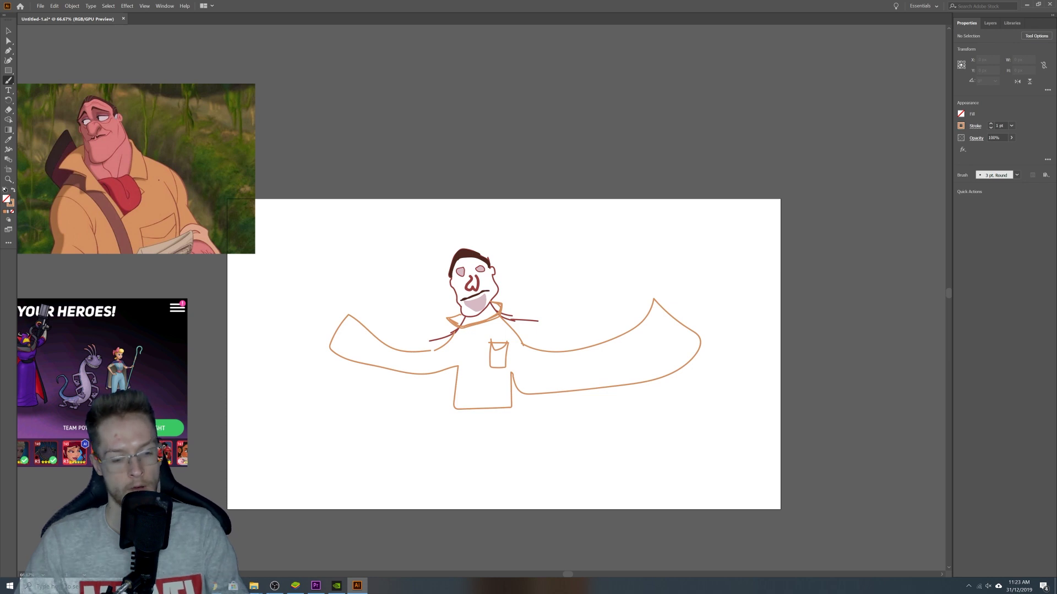
# Sample the red scarf colour from the Clayton picture and paint a filled neckerchief below the chin.
pyautogui.press('i')
pyautogui.click(126, 192)
pyautogui.press('b')
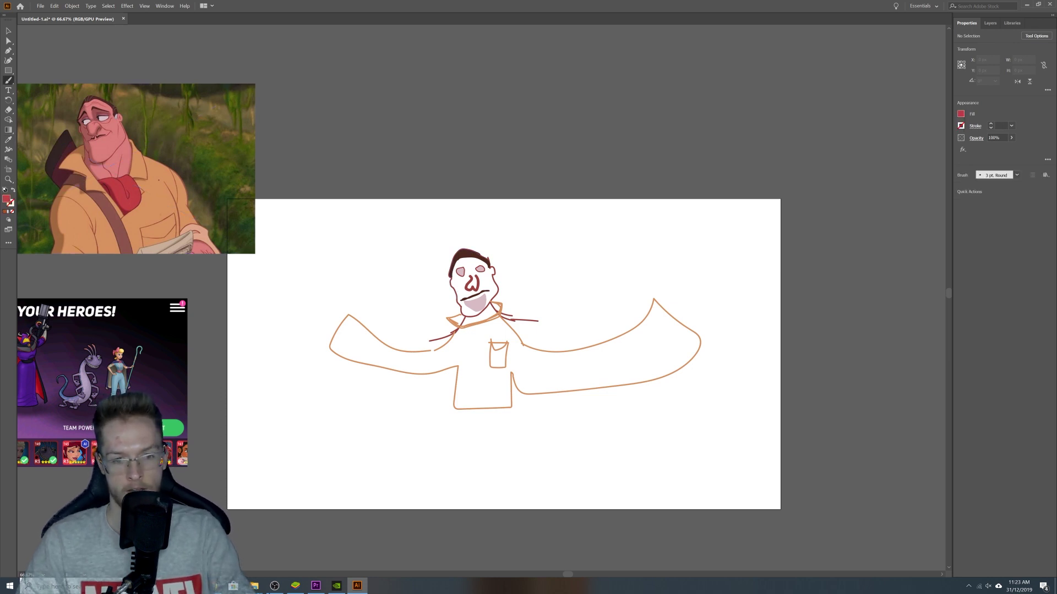
pyautogui.moveTo(473, 322)
pyautogui.mouseDown()
pyautogui.moveTo(485, 323)
pyautogui.moveTo(474, 331)
pyautogui.mouseUp()
pyautogui.hotkey('shift', 'x')
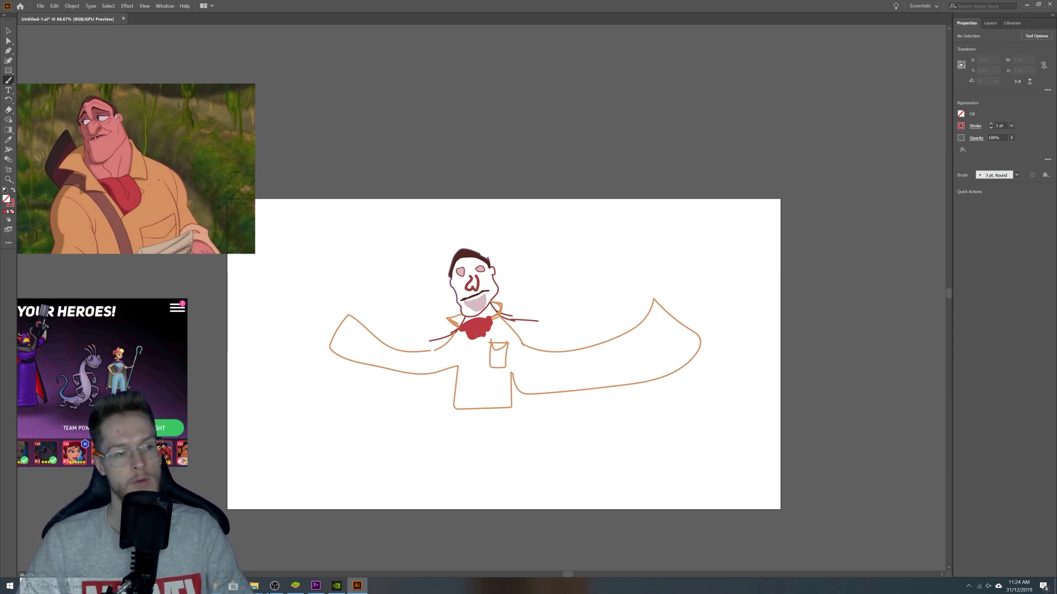
# Sample the dark red outline colour and paint two thick legs with three-toed feet below the shirt.
pyautogui.press('i')
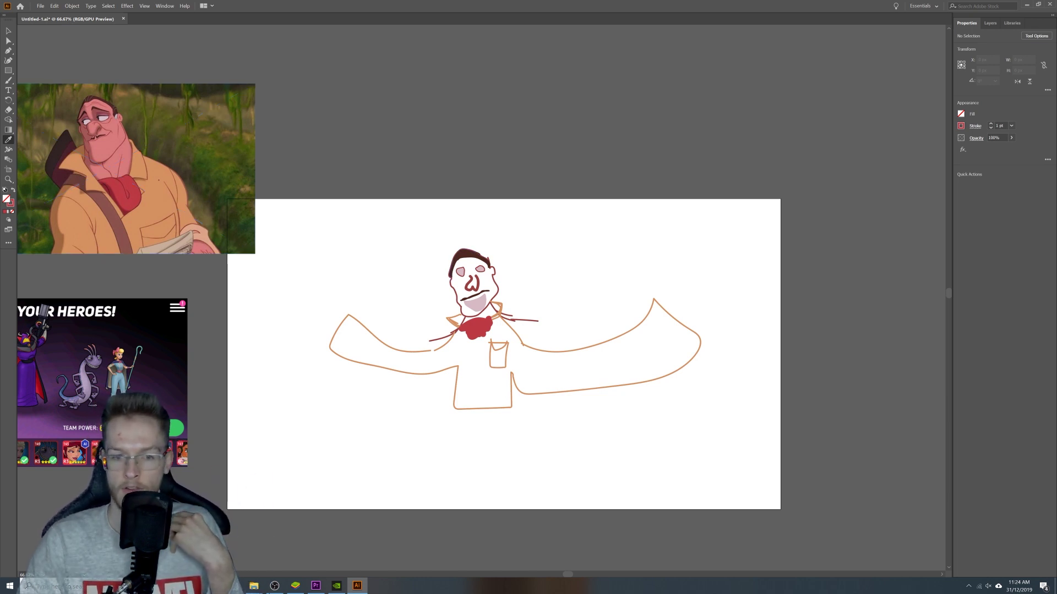
pyautogui.press('b')
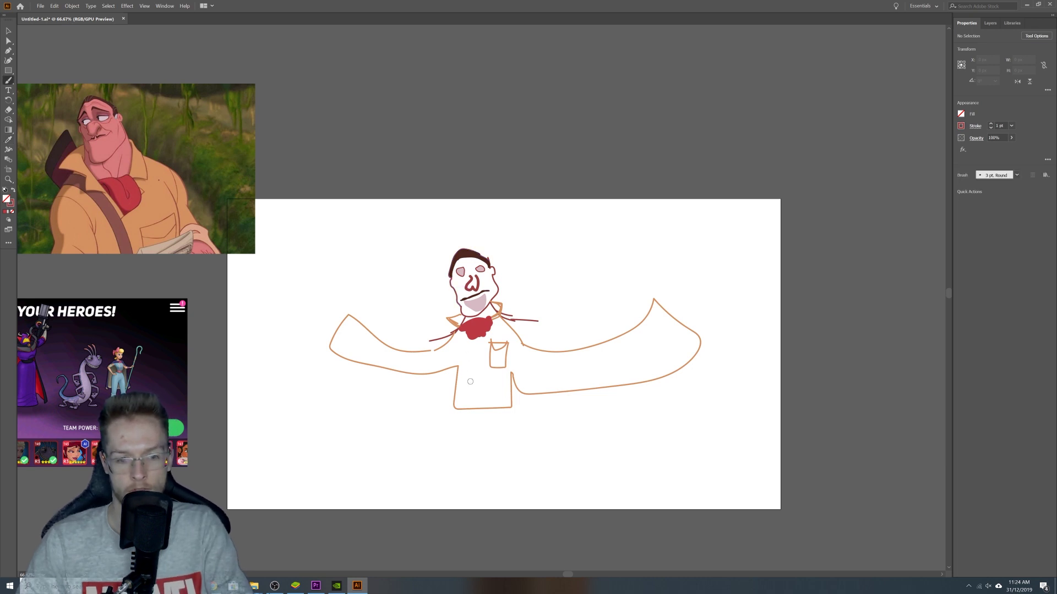
pyautogui.moveTo(467, 409)
pyautogui.mouseDown()
pyautogui.moveTo(440, 454)
pyautogui.moveTo(454, 436)
pyautogui.moveTo(449, 460)
pyautogui.mouseUp()
pyautogui.moveTo(500, 407)
pyautogui.mouseDown()
pyautogui.moveTo(479, 459)
pyautogui.moveTo(522, 453)
pyautogui.moveTo(498, 461)
pyautogui.mouseUp()
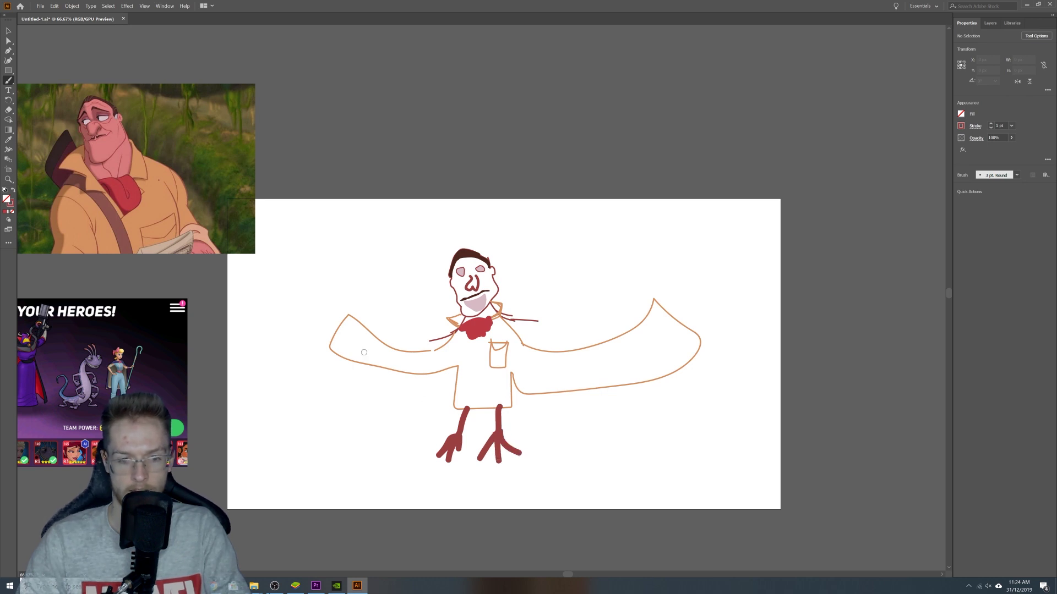
# Paint four thick dark red fingers at the end of each sleeve.
pyautogui.moveTo(681, 321); pyautogui.dragTo(633, 252)
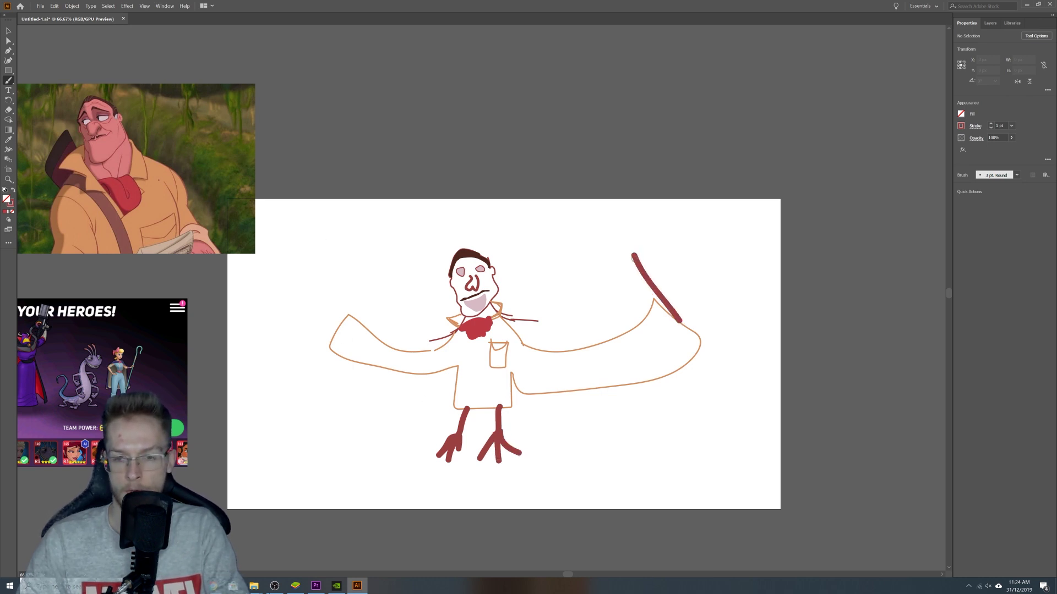
pyautogui.moveTo(679, 321)
pyautogui.mouseDown()
pyautogui.moveTo(663, 275)
pyautogui.moveTo(678, 256)
pyautogui.moveTo(700, 302)
pyautogui.moveTo(716, 269)
pyautogui.mouseUp()
pyautogui.moveTo(677, 325); pyautogui.dragTo(758, 329)
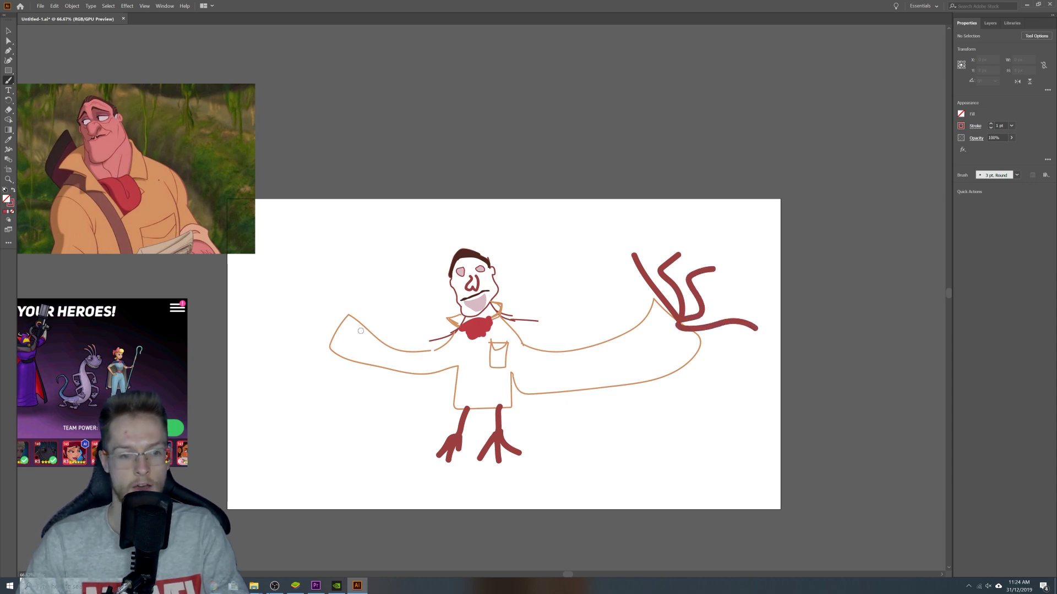
pyautogui.moveTo(339, 322)
pyautogui.mouseDown()
pyautogui.moveTo(329, 295)
pyautogui.moveTo(336, 325)
pyautogui.moveTo(303, 304)
pyautogui.moveTo(299, 279)
pyautogui.mouseUp()
pyautogui.moveTo(340, 330); pyautogui.dragTo(266, 330)
pyautogui.moveTo(338, 335); pyautogui.dragTo(291, 368)
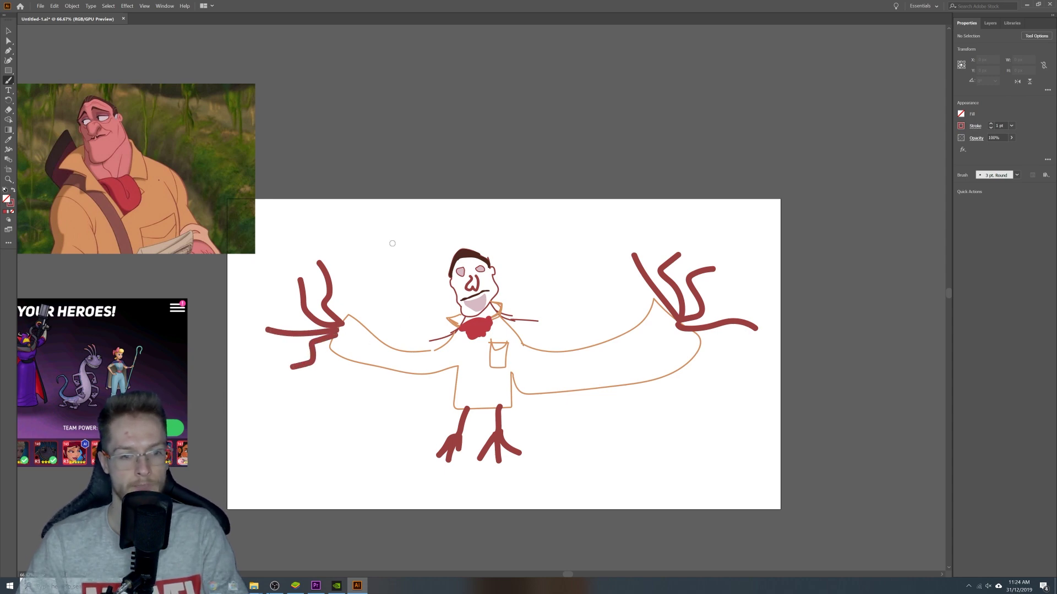
# Move the Clayton reference picture away from the artboard so that it no longer overlaps it.
pyautogui.click(8, 30)
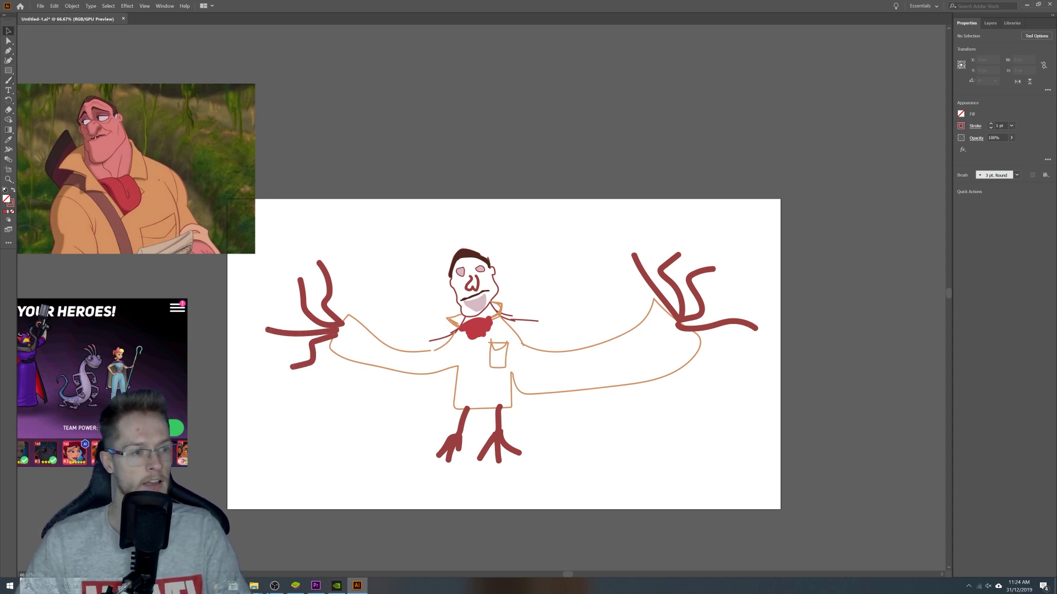
pyautogui.moveTo(496, 353); pyautogui.dragTo(512, 327)
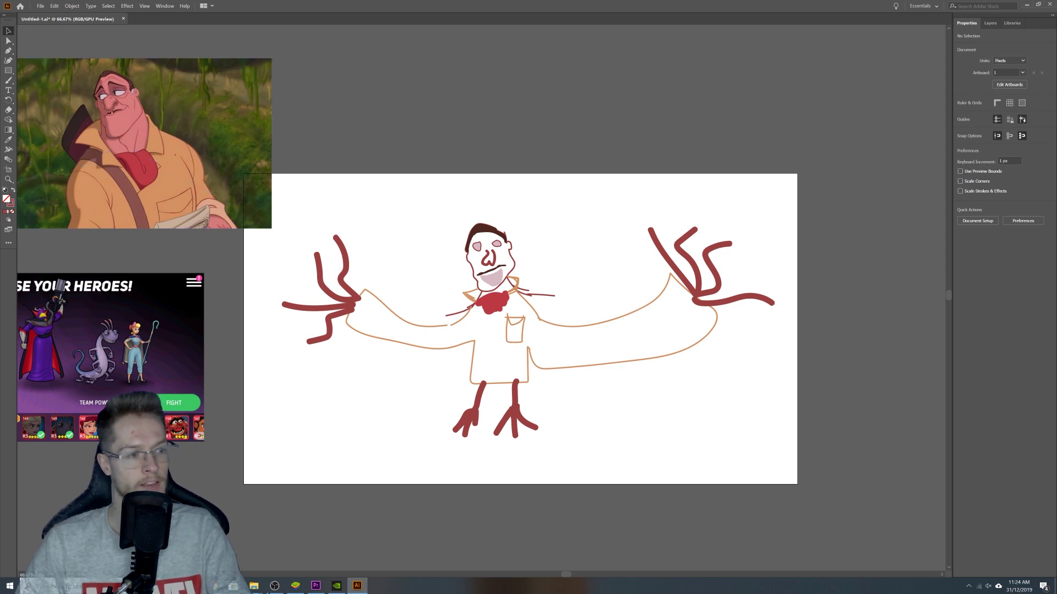
pyautogui.scroll(-3, 363, 286)
pyautogui.scroll(2, 423, 318)
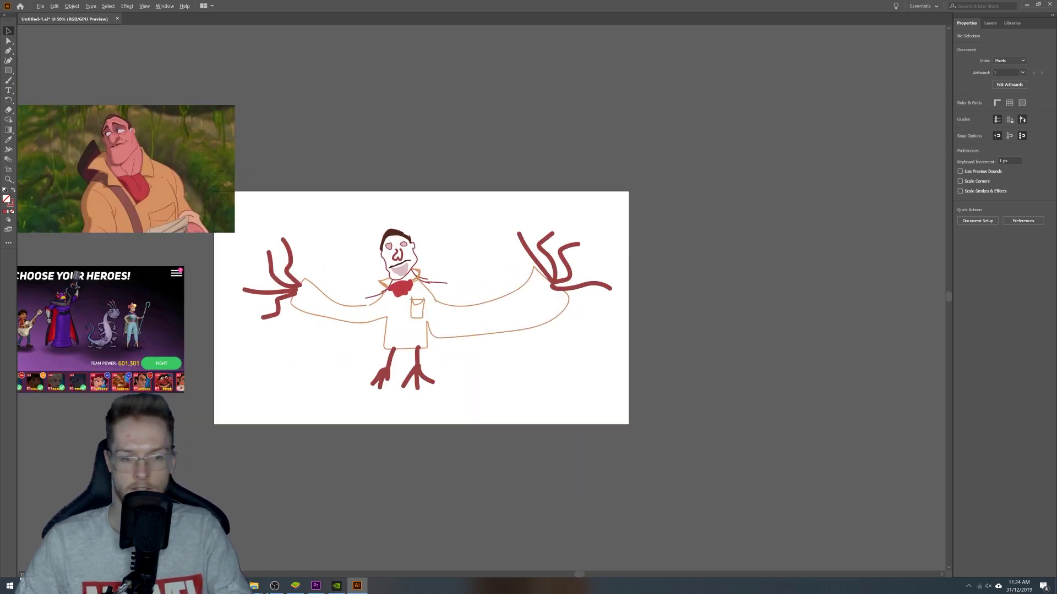
pyautogui.moveTo(422, 318); pyautogui.dragTo(546, 319)
pyautogui.moveTo(310, 185); pyautogui.dragTo(210, 186)
pyautogui.hotkey('ctrl', '-')
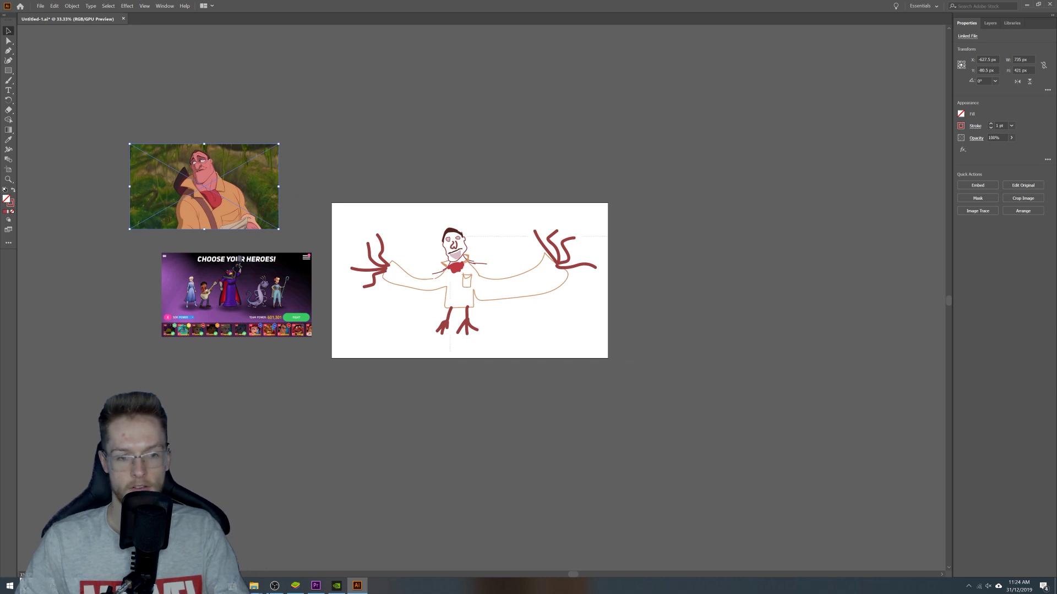
# Select the whole character drawing and move it up on the artboard.
pyautogui.moveTo(344, 212); pyautogui.dragTo(610, 352)
pyautogui.moveTo(467, 253); pyautogui.dragTo(467, 237)
pyautogui.click(523, 316)
# Add the text "CLAYTON PREDECTION" below the character, enlarge it to about 877 px wide and centre it under the drawing.
pyautogui.scroll(2, 499, 337)
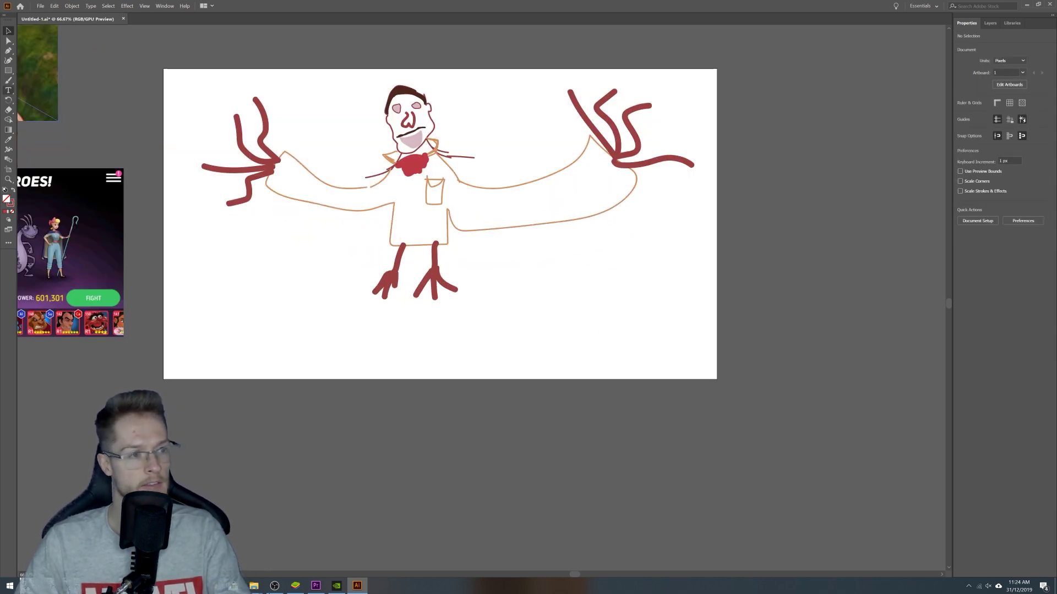
pyautogui.click(324, 348)
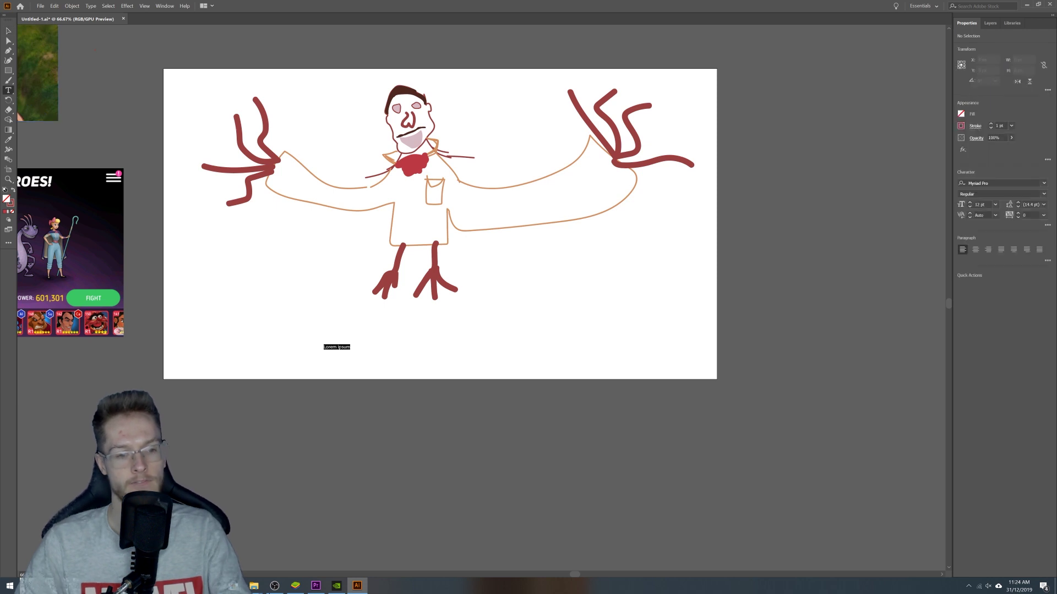
pyautogui.write('a')
pyautogui.write('LAYTRON')
pyautogui.write('N O')
pyautogui.write(' PREDECTION')
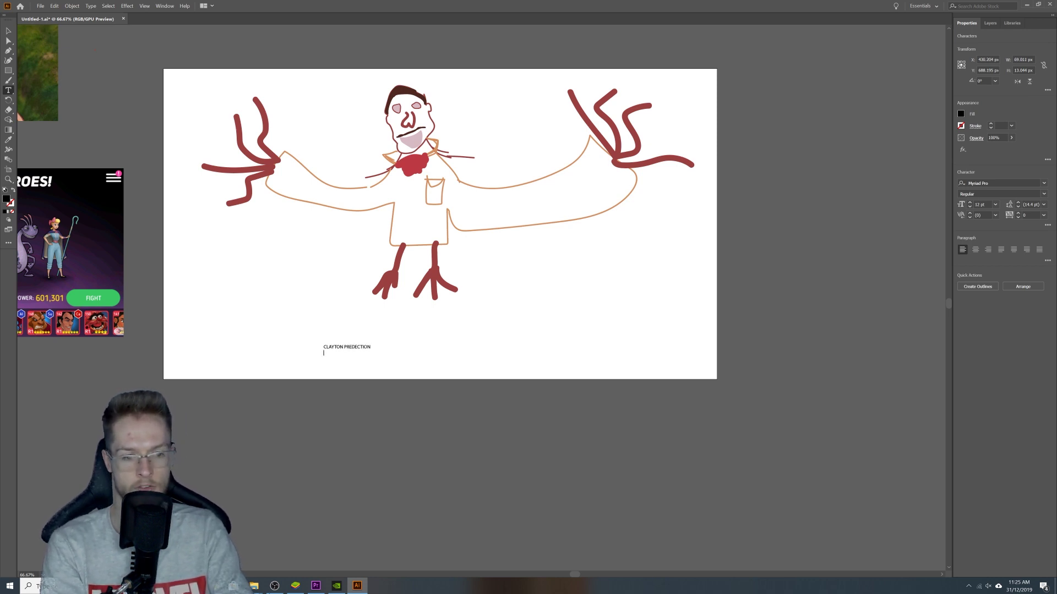
pyautogui.press('Escape')
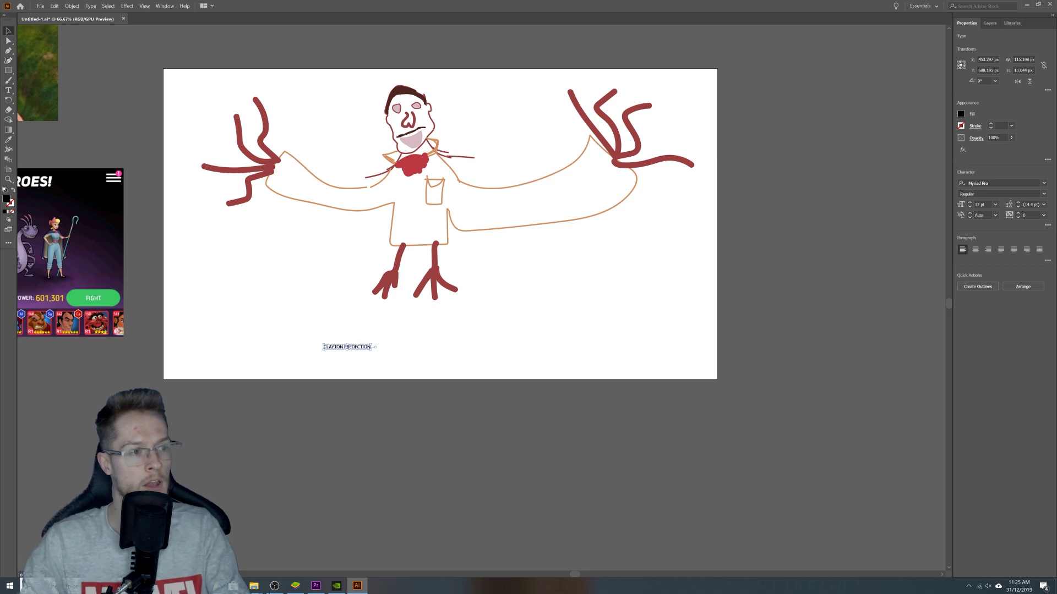
pyautogui.moveTo(372, 350); pyautogui.dragTo(679, 384)
pyautogui.moveTo(592, 374); pyautogui.dragTo(530, 357)
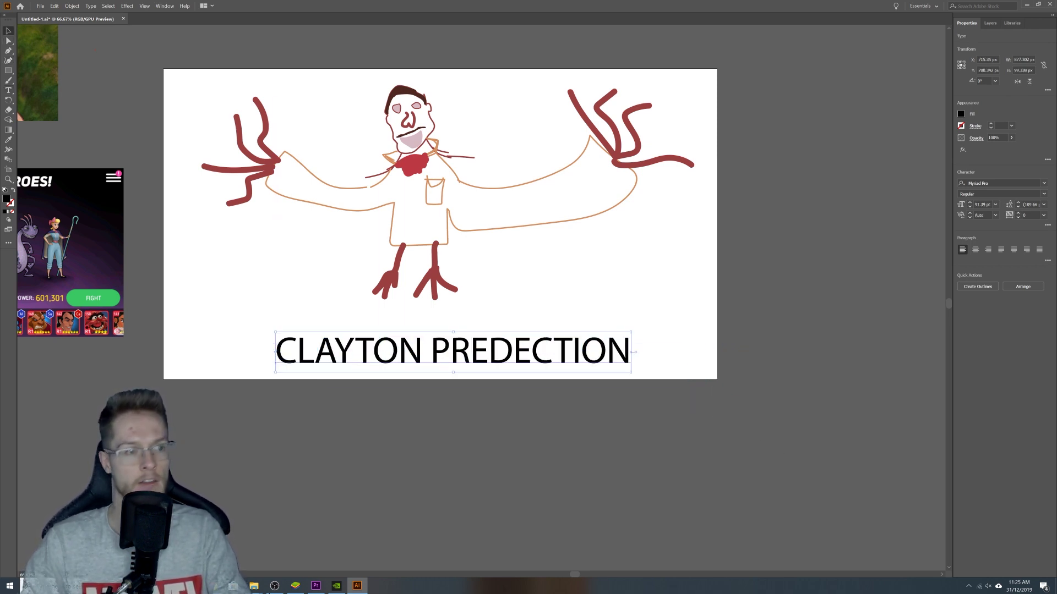
# Expand the toolbar to two columns, preview several fonts on the "CLAYTON PREDECTION" caption and set it to Ravie.
pyautogui.click(4, 15)
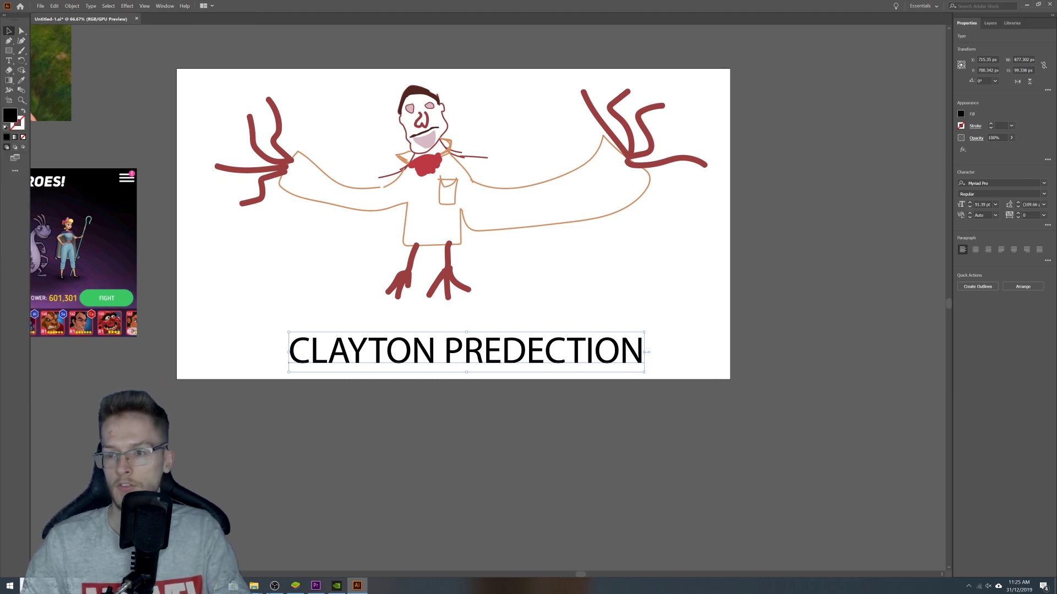
pyautogui.click(1044, 183)
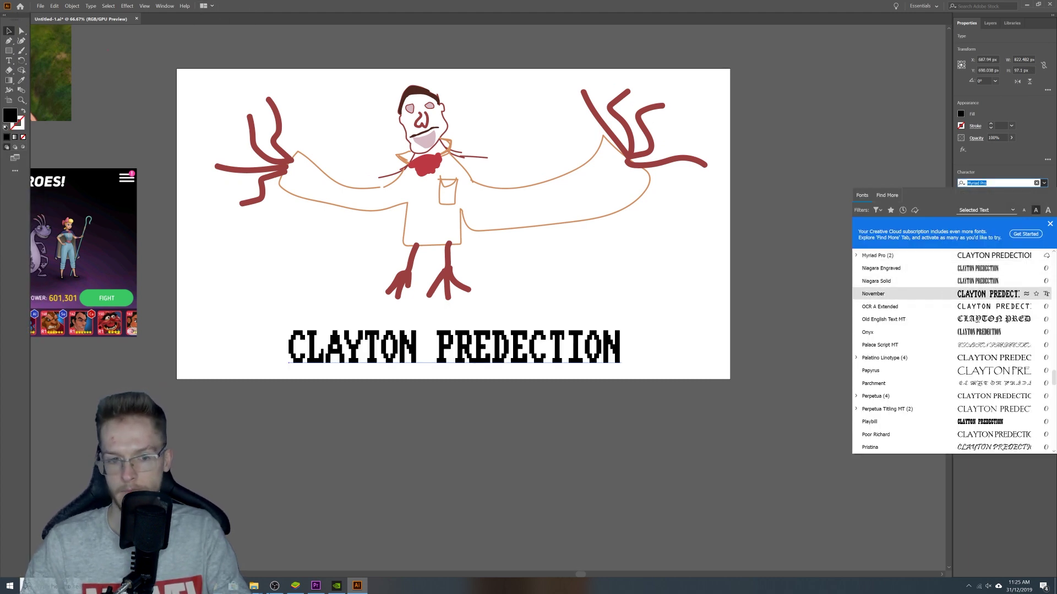
pyautogui.press('Down')
pyautogui.press('Down')
pyautogui.press('Down')
pyautogui.press('Down')
pyautogui.press('Down')
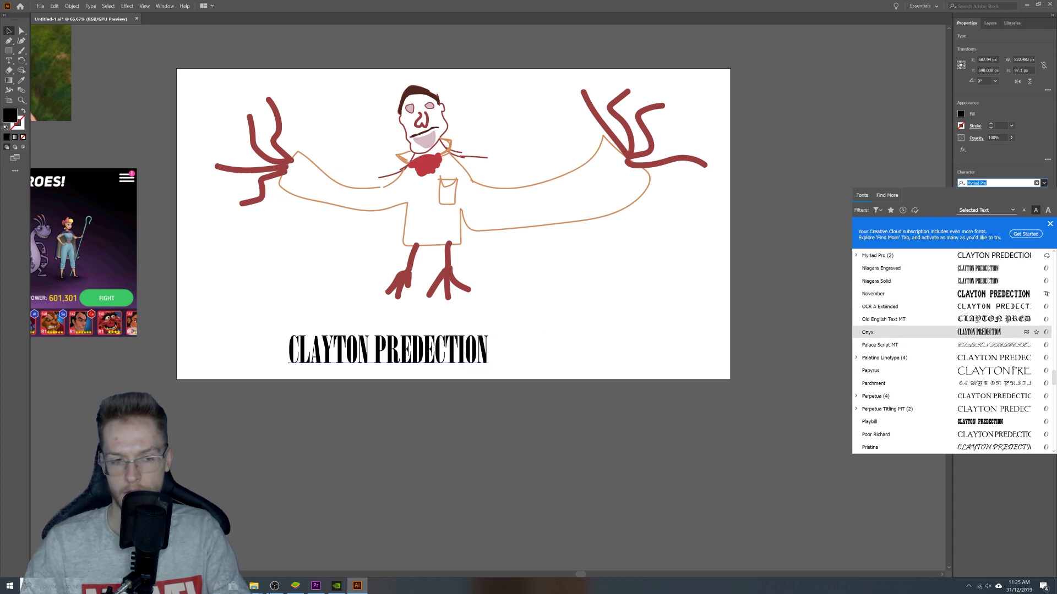
pyautogui.press('Up')
pyautogui.press('Down')
pyautogui.press('Down')
pyautogui.press('Down')
pyautogui.press('Down')
pyautogui.press('Down')
pyautogui.press('Up')
pyautogui.press('Up')
pyautogui.press('Up')
pyautogui.press('Up')
pyautogui.press('Up')
pyautogui.press('Up')
pyautogui.press('Up')
pyautogui.press('Up')
pyautogui.press('Up')
pyautogui.press('Up')
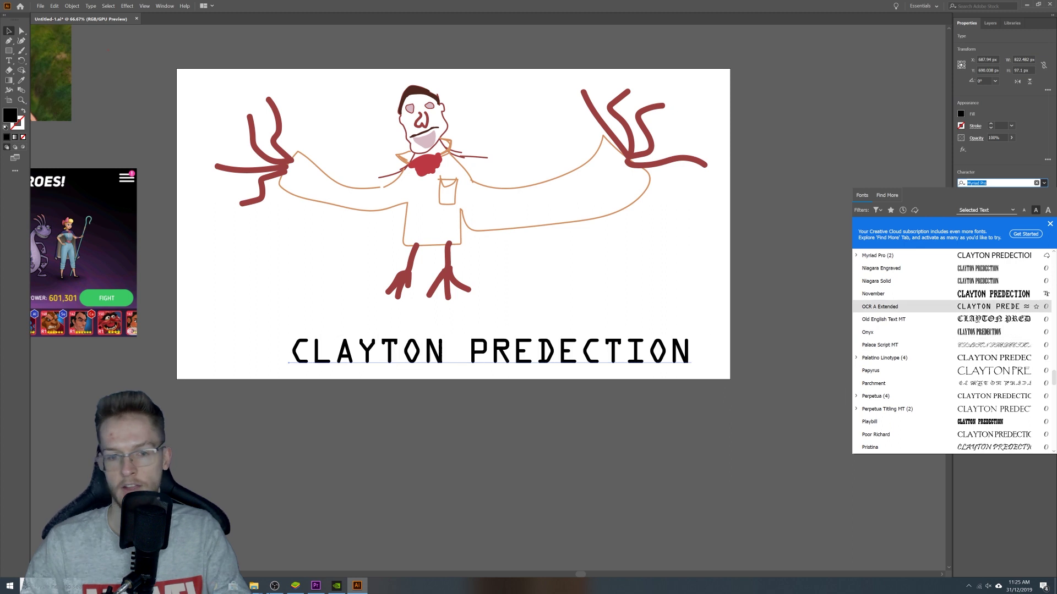
pyautogui.press('Down')
pyautogui.press('Down')
pyautogui.press('Down')
pyautogui.press('Down')
pyautogui.press('Down')
pyautogui.press('Down')
pyautogui.press('Down')
pyautogui.press('Down')
pyautogui.press('Down')
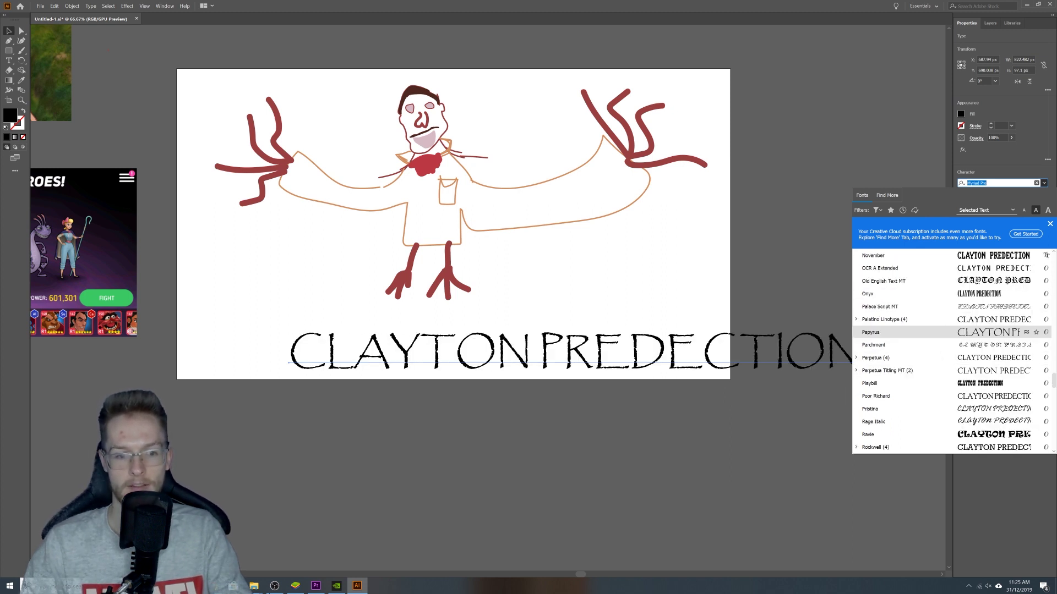
pyautogui.press('Down')
pyautogui.press('Down')
pyautogui.press('Down')
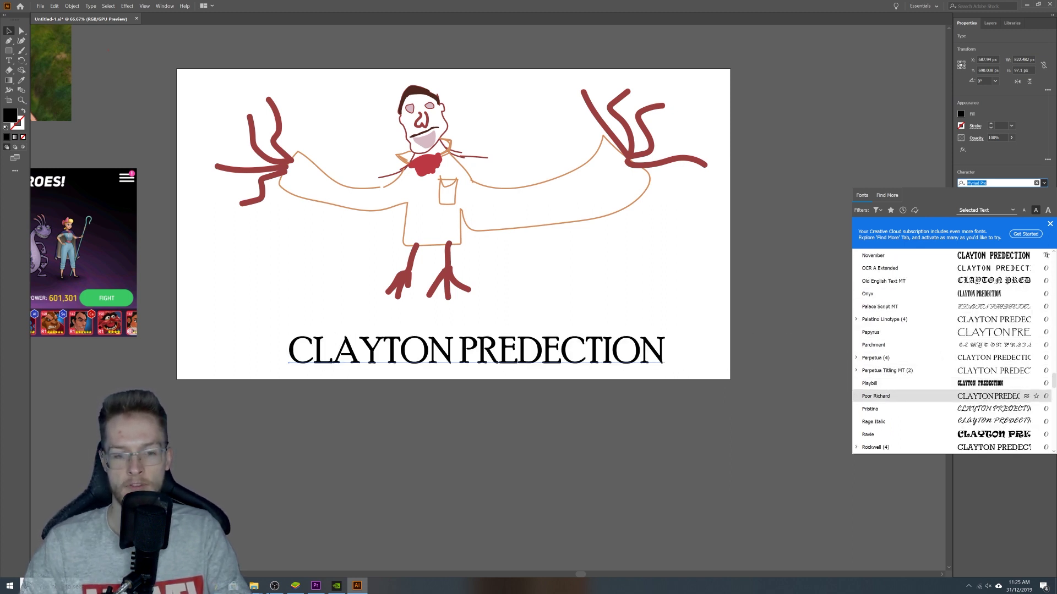
pyautogui.press('Down')
pyautogui.press('Down')
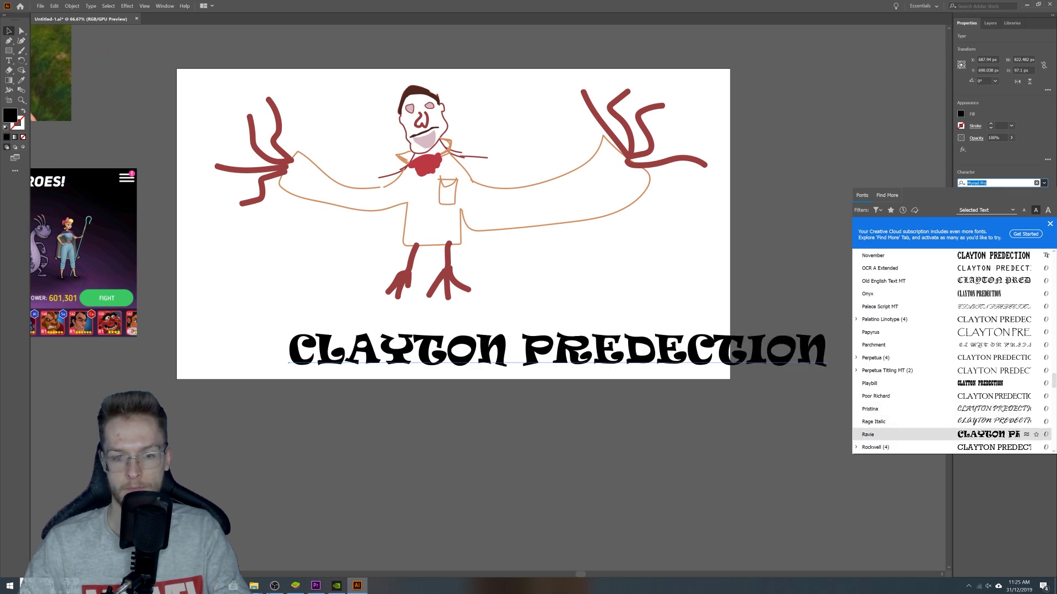
pyautogui.press('Return')
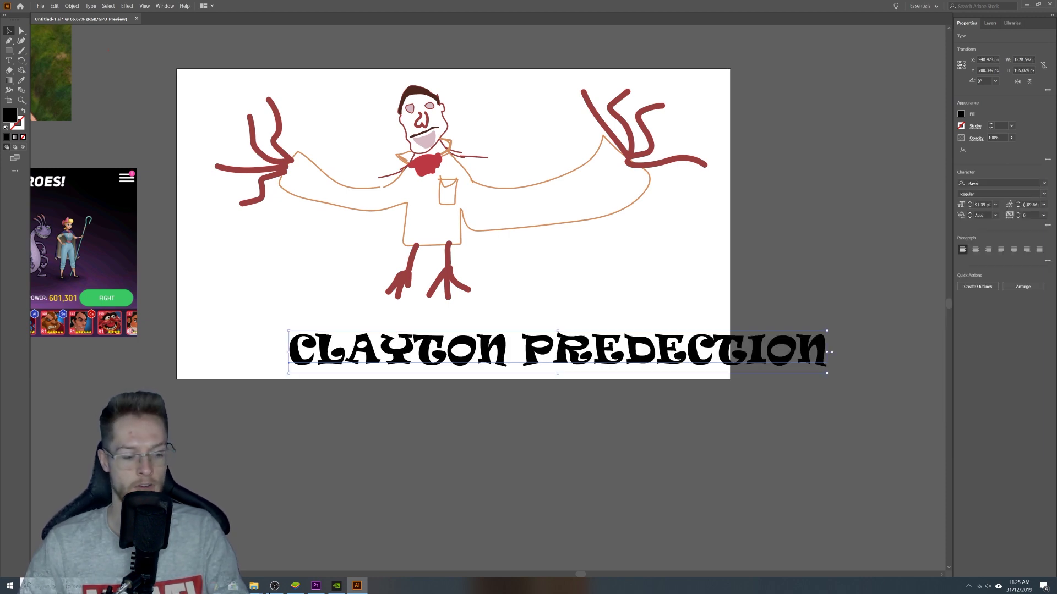
# Move the caption back onto the artboard and scale it down so it sits centred below the character with side margins.
pyautogui.moveTo(534, 350); pyautogui.dragTo(429, 349)
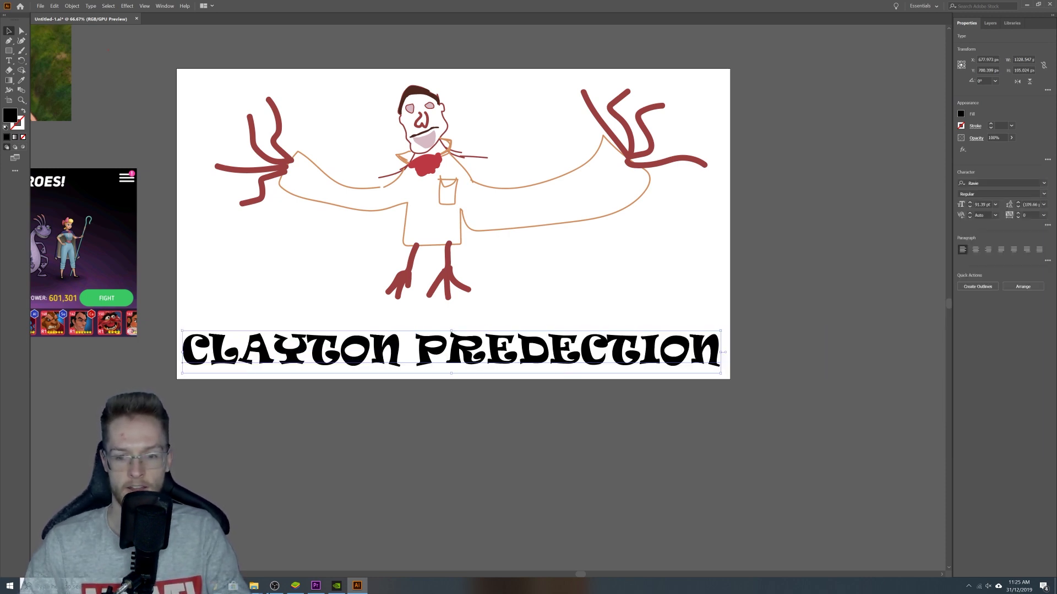
pyautogui.moveTo(720, 373); pyautogui.dragTo(709, 365)
pyautogui.click(760, 408)
pyautogui.scroll(1, 759, 408)
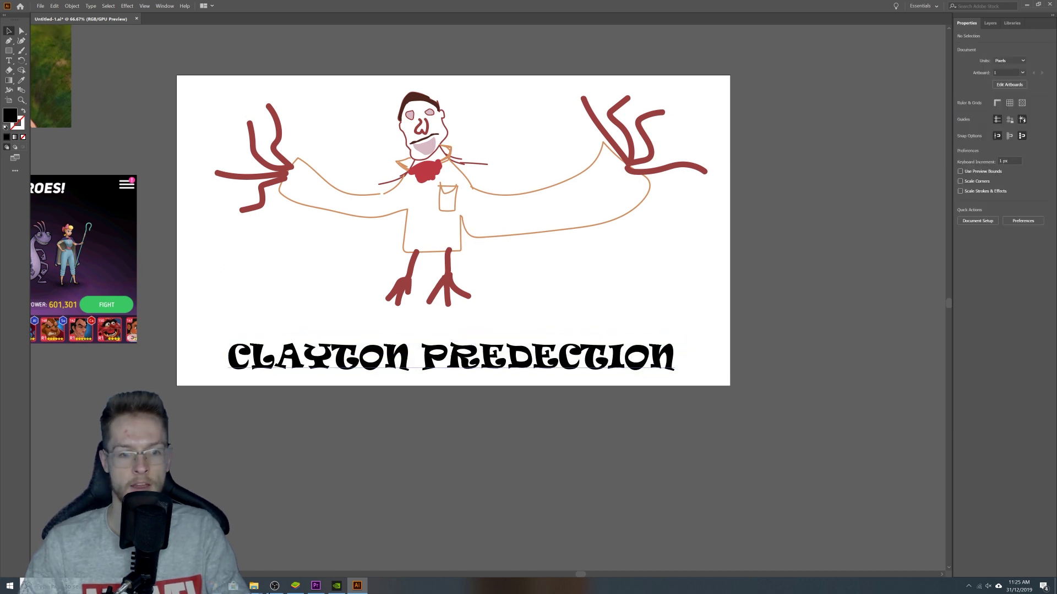
pyautogui.scroll(4, 452, 275)
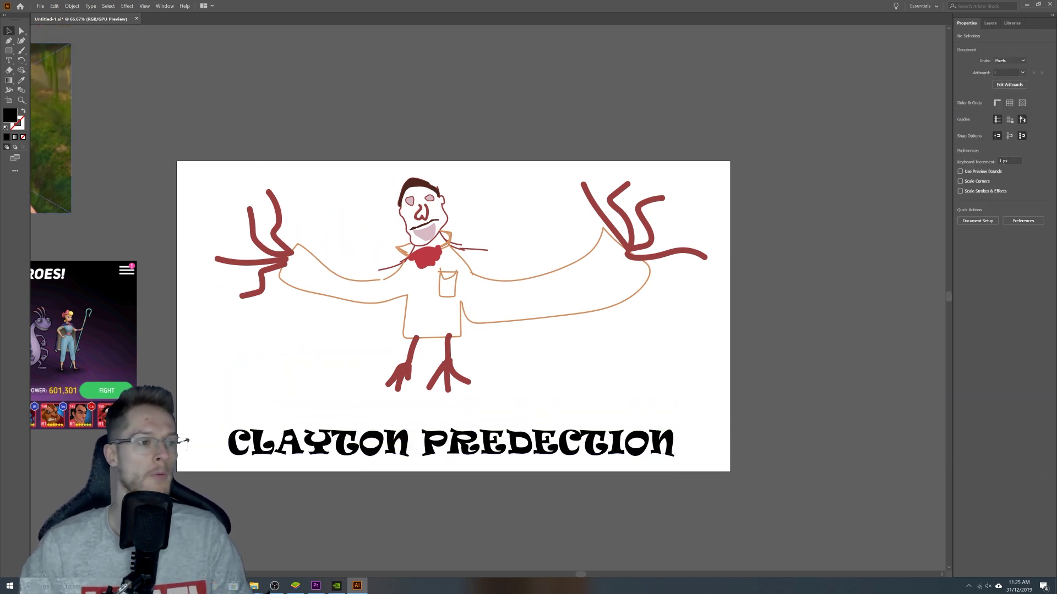
# Paint a thin pistol outline in the character's raised right-side hand using a grey-brown (#685050) brush stroke without fill.
pyautogui.press('b')
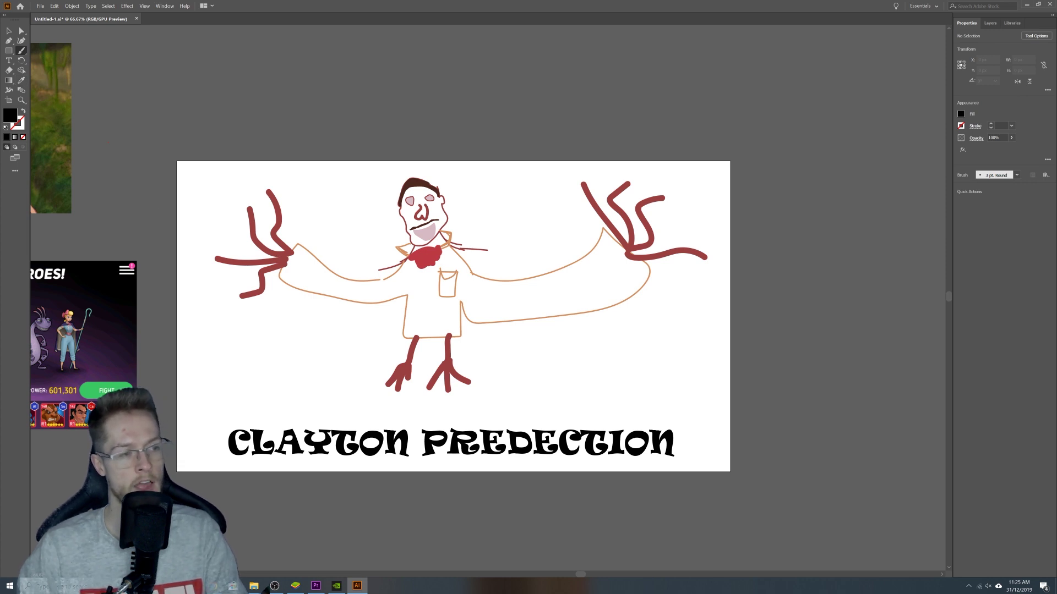
pyautogui.doubleClick(9, 115)
pyautogui.moveTo(431, 300)
pyautogui.mouseDown()
pyautogui.moveTo(426, 277)
pyautogui.moveTo(444, 299)
pyautogui.mouseUp()
pyautogui.click(616, 241)
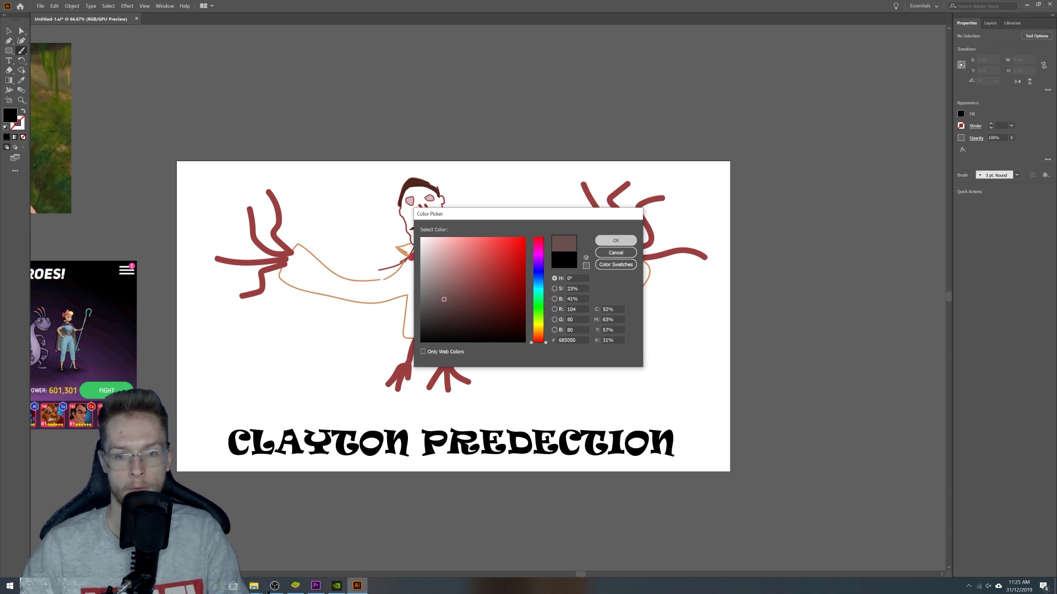
pyautogui.press('Return')
pyautogui.moveTo(655, 268)
pyautogui.mouseDown()
pyautogui.moveTo(636, 234)
pyautogui.moveTo(644, 213)
pyautogui.moveTo(691, 198)
pyautogui.moveTo(711, 213)
pyautogui.moveTo(660, 221)
pyautogui.moveTo(654, 269)
pyautogui.mouseUp()
pyautogui.hotkey('shift', 'x')
pyautogui.moveTo(675, 222); pyautogui.dragTo(665, 236)
pyautogui.moveTo(668, 215)
pyautogui.mouseDown()
pyautogui.moveTo(666, 228)
pyautogui.moveTo(703, 205)
pyautogui.moveTo(608, 207)
pyautogui.mouseUp()
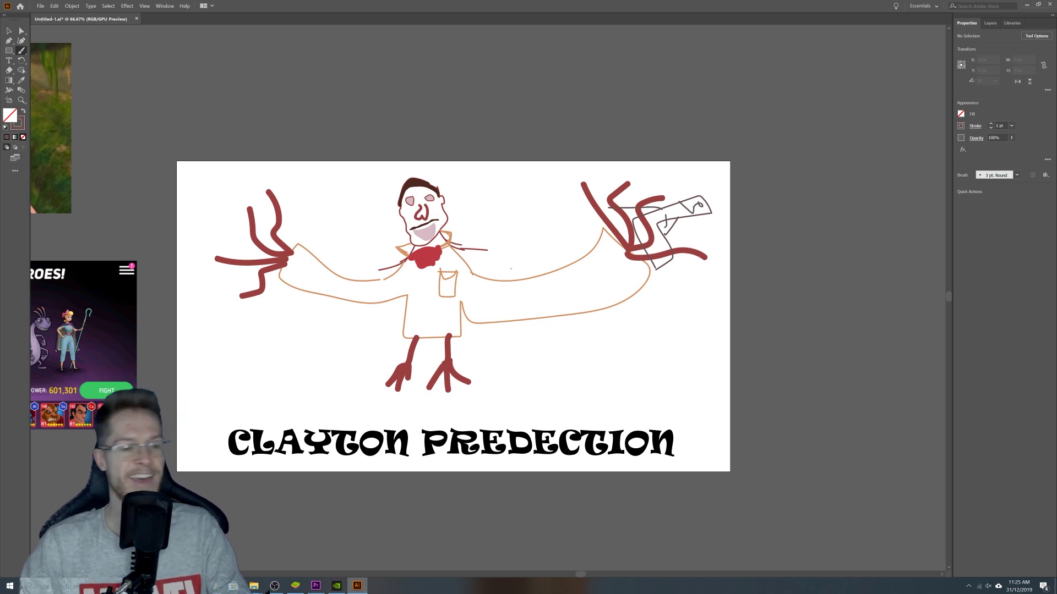
# Save the document with the finished character drawing.
pyautogui.hotkey('ctrl', '-')
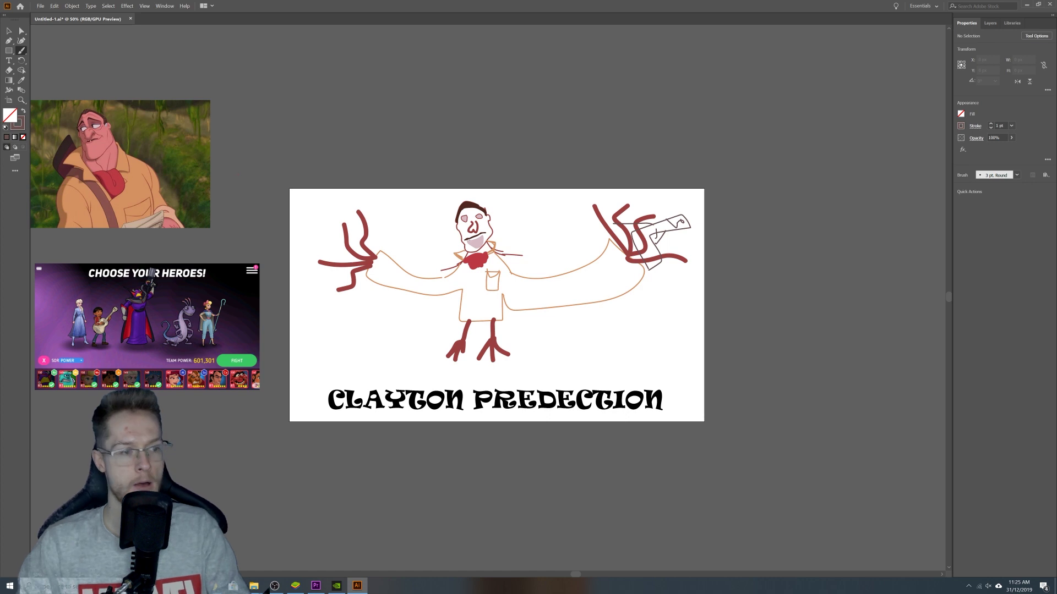
pyautogui.press('v')
pyautogui.hotkey('ctrl', 's')
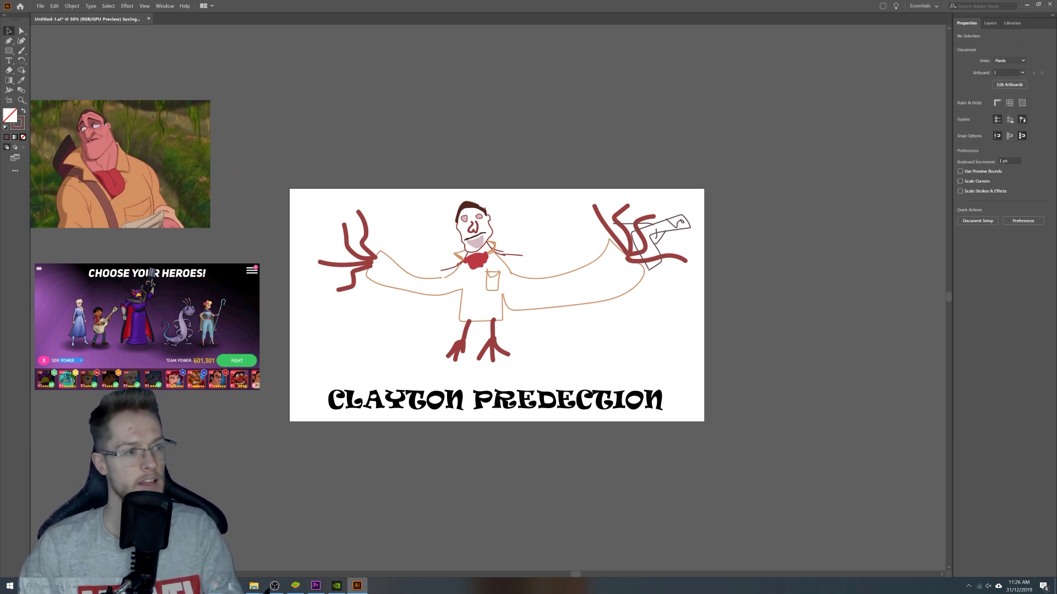
# Export the artboard as a PNG with a white background into the Clayton folder inside Leaked Character.
pyautogui.click(40, 6)
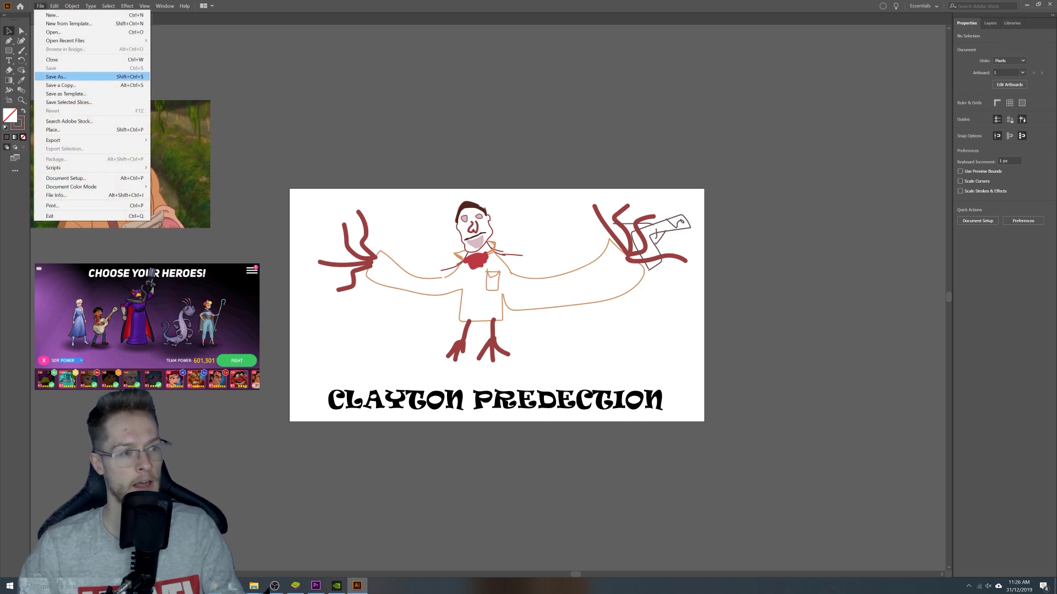
pyautogui.moveTo(60, 141)
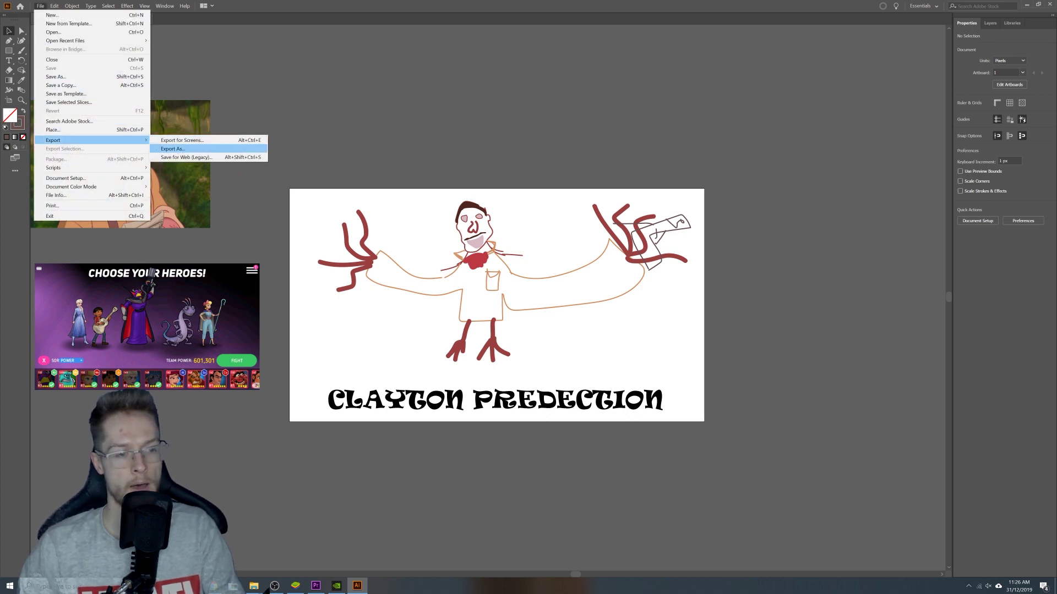
pyautogui.click(173, 148)
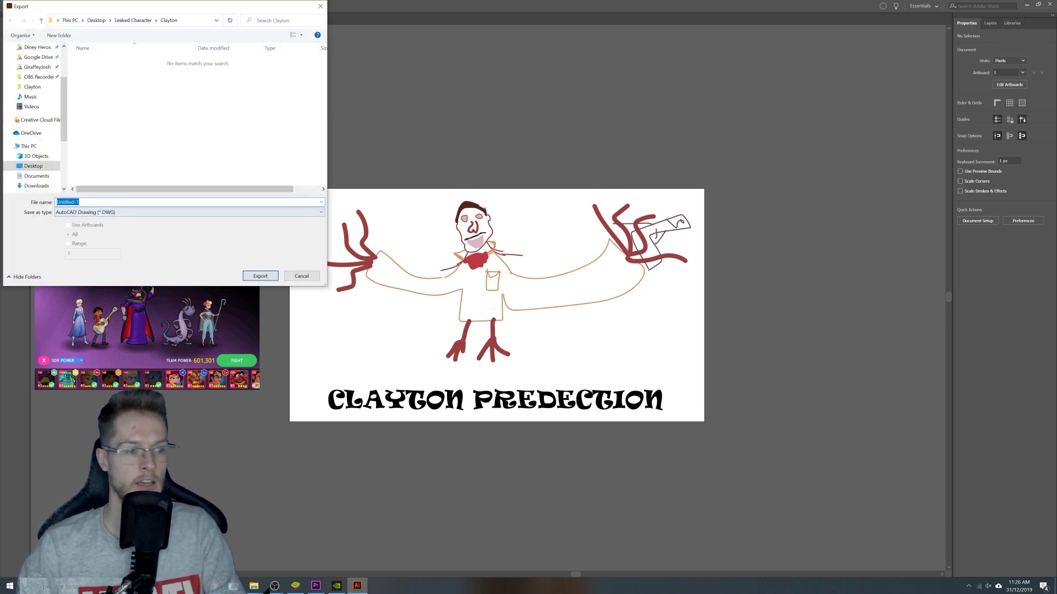
pyautogui.click(187, 212)
pyautogui.click(110, 276)
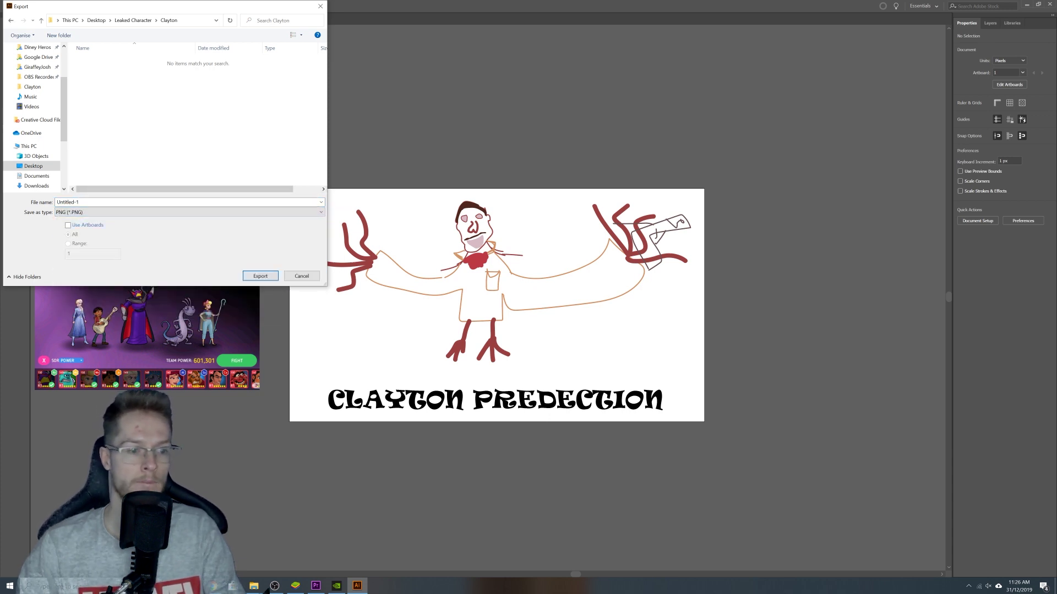
pyautogui.click(260, 276)
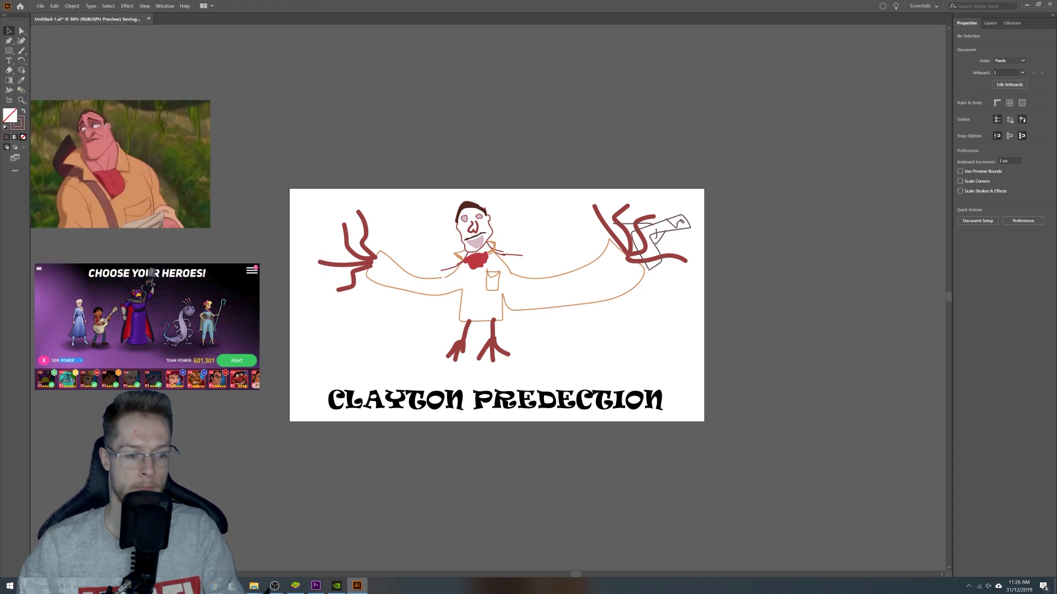
pyautogui.click(549, 348)
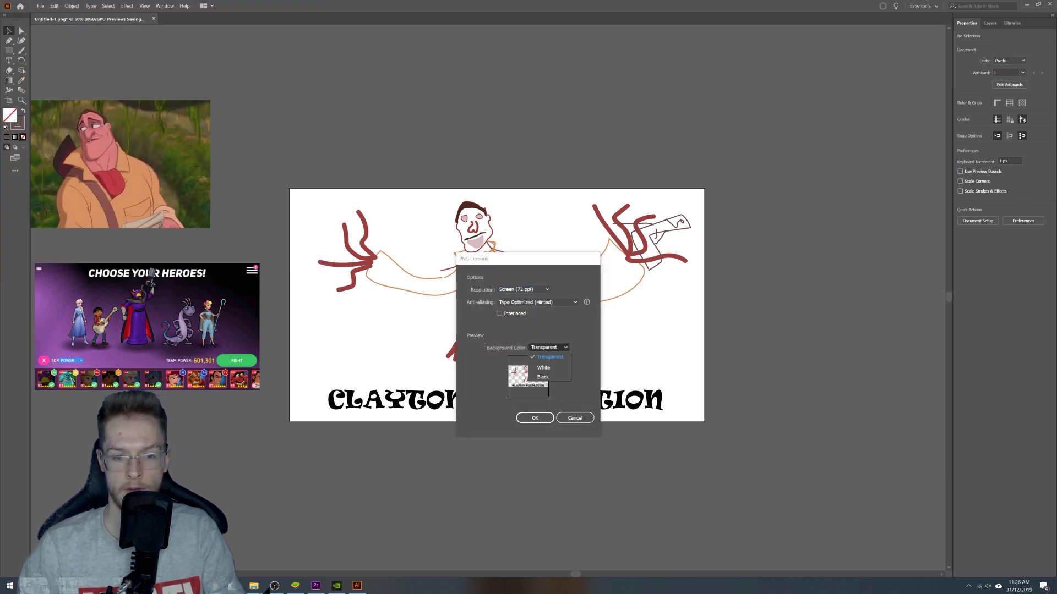
pyautogui.click(548, 368)
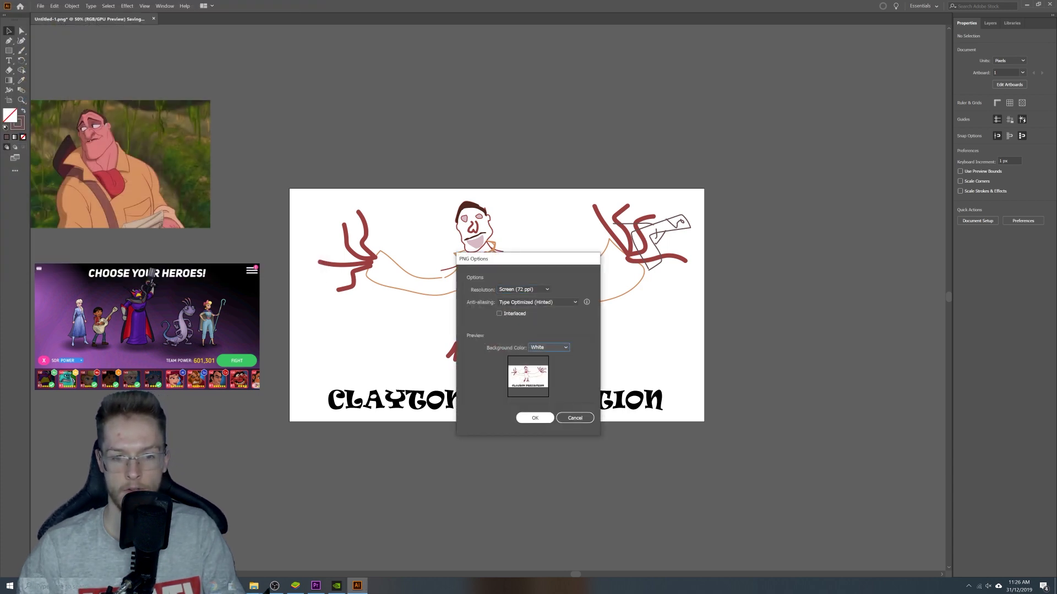
pyautogui.press('Return')
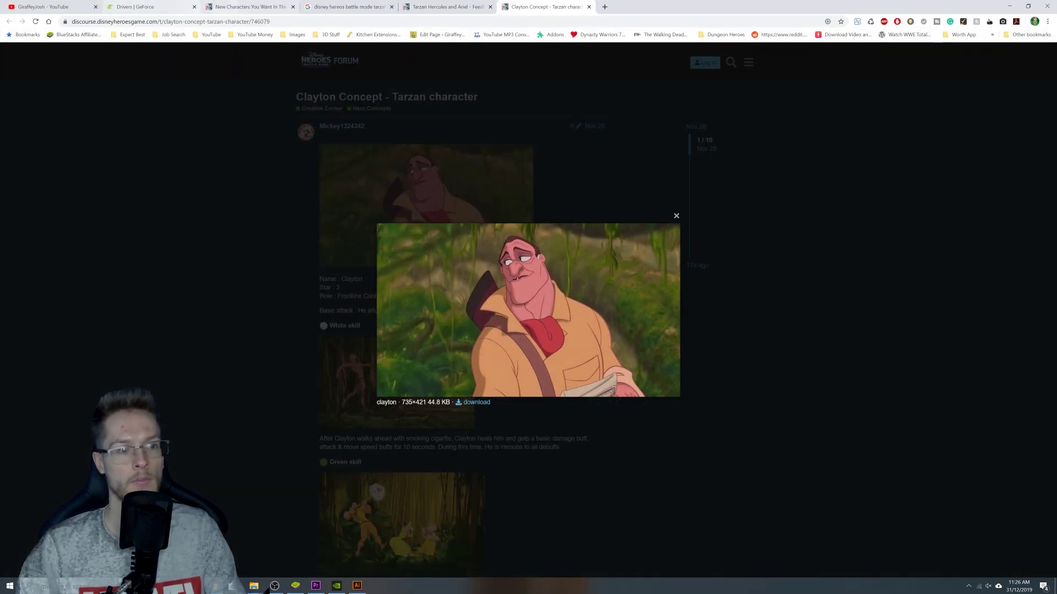
# Switch to the browser and open the fan art page at giraffeyjosh.club/fan-art in the New Characters forum tab.
pyautogui.click(248, 6)
pyautogui.hotkey('ctrl', 'l')
pyautogui.write('fan')
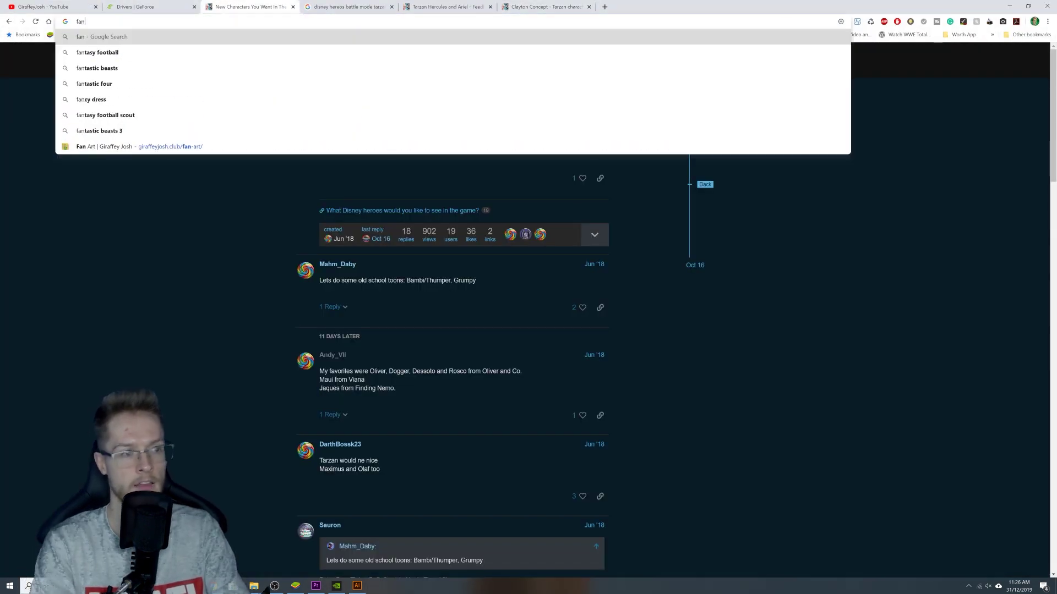
pyautogui.press('Down')
pyautogui.press('Down')
pyautogui.press('Down')
pyautogui.press('Down')
pyautogui.press('Down')
pyautogui.press('Down')
pyautogui.press('Down')
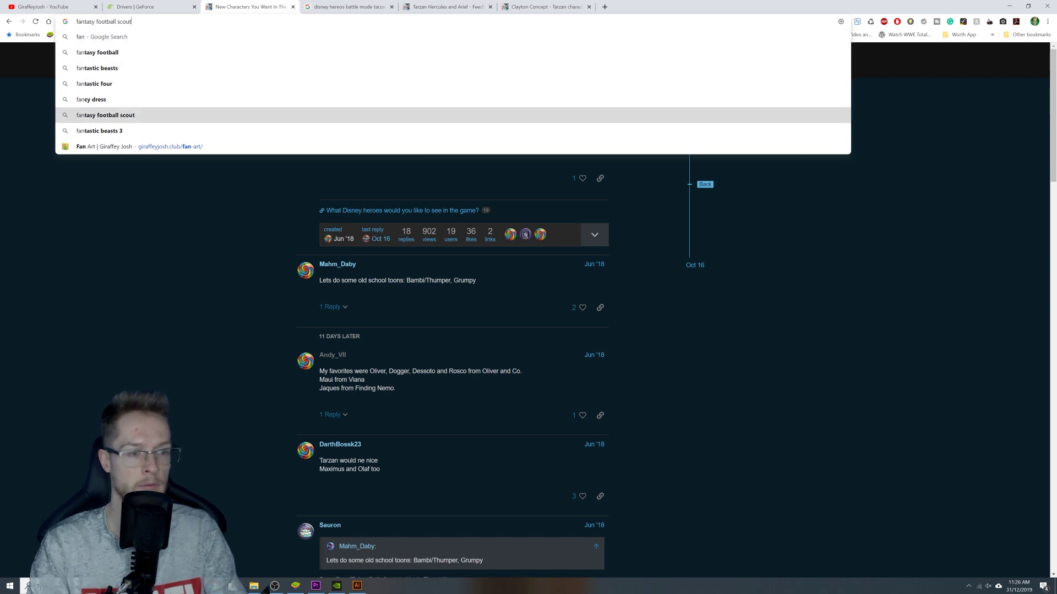
pyautogui.press('Return')
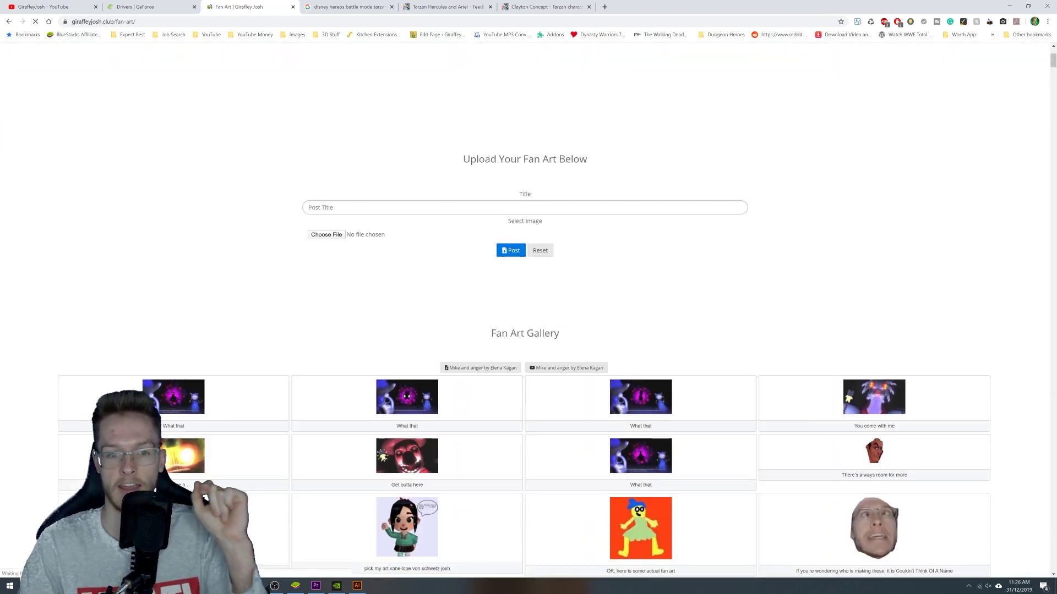
# Enter "Clayton Video" as the title of the fan art upload.
pyautogui.click(343, 174)
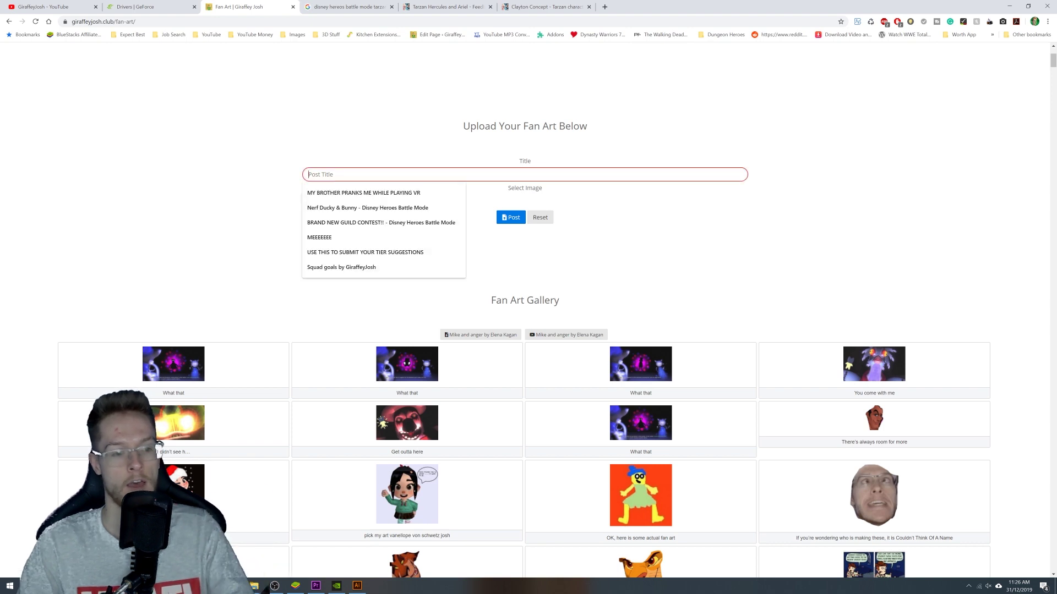
pyautogui.write('Clayt')
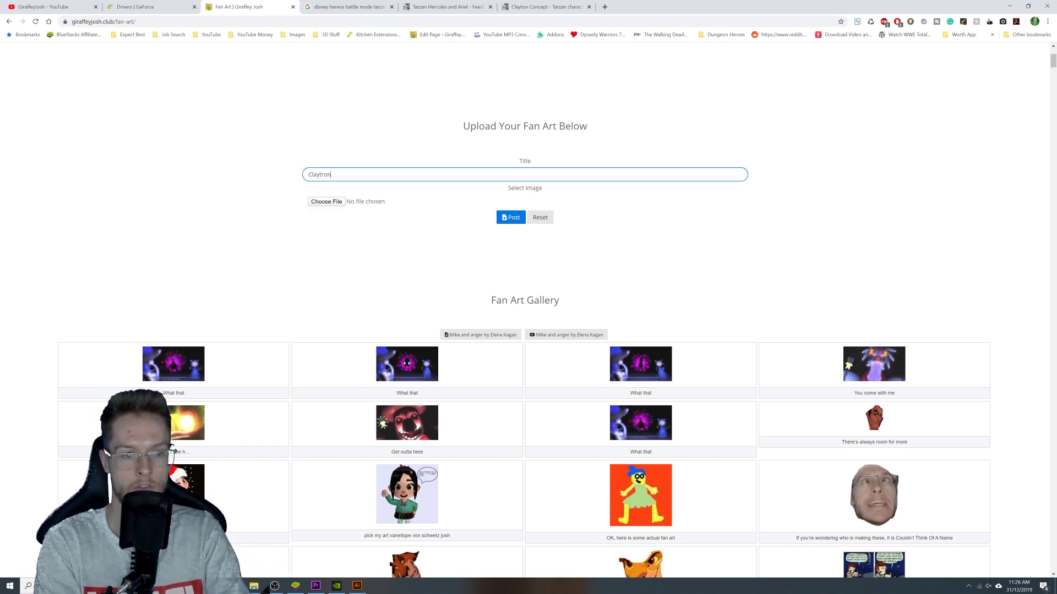
pyautogui.write('on Video')
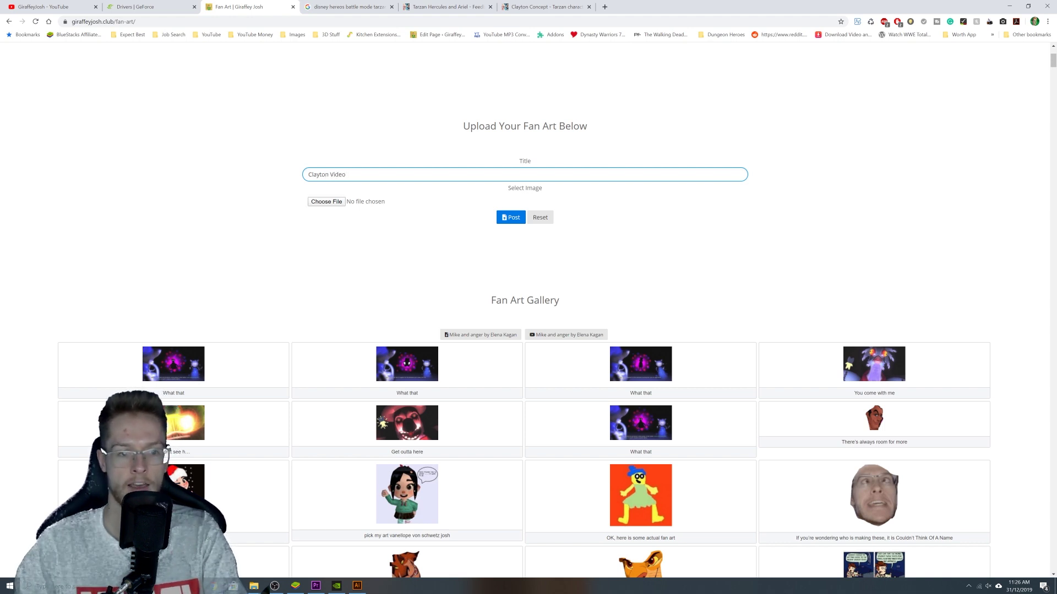
# Attach Untitled-1-01.png from Desktop > Leaked Character > Clayton to the fan art upload and post it.
pyautogui.click(326, 202)
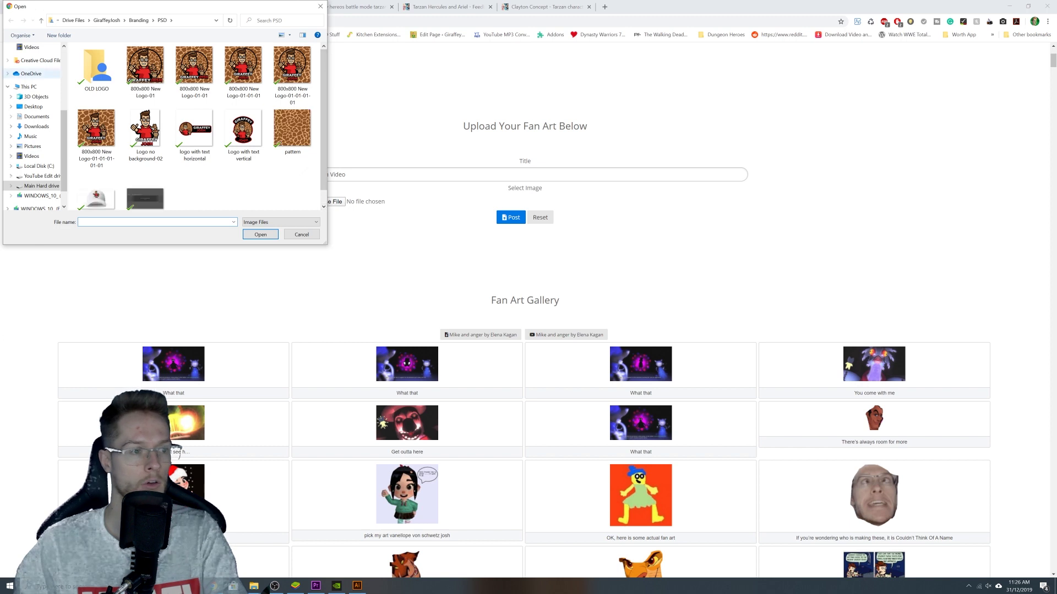
pyautogui.click(33, 106)
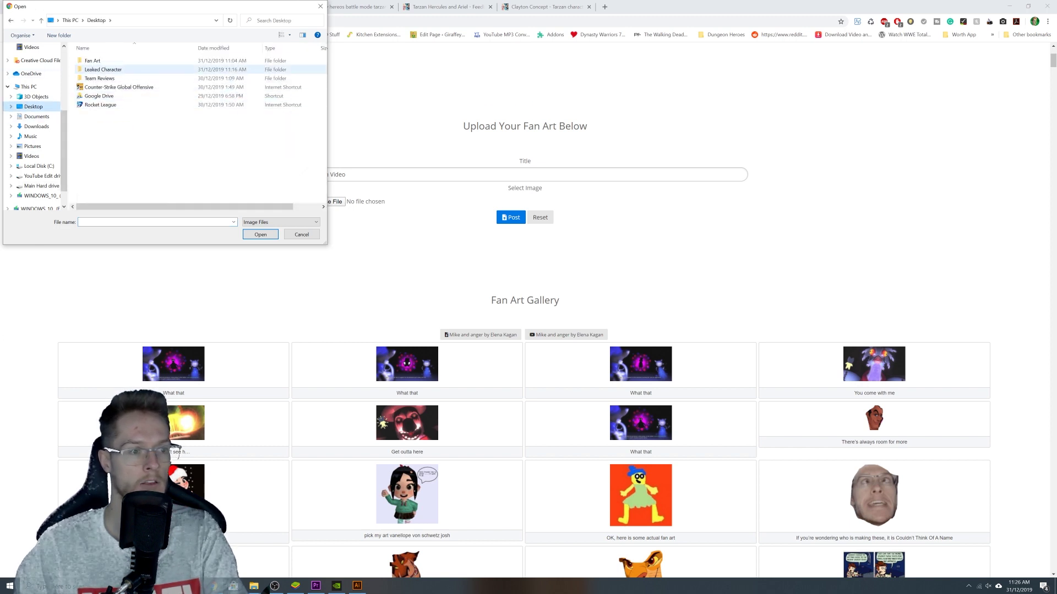
pyautogui.doubleClick(103, 69)
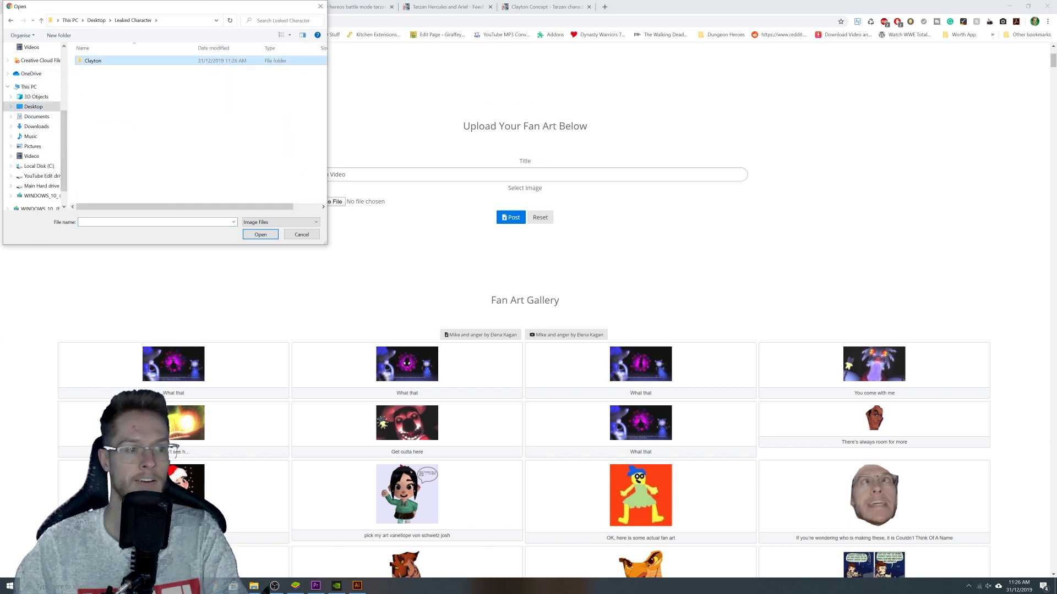
pyautogui.doubleClick(93, 60)
pyautogui.doubleClick(147, 80)
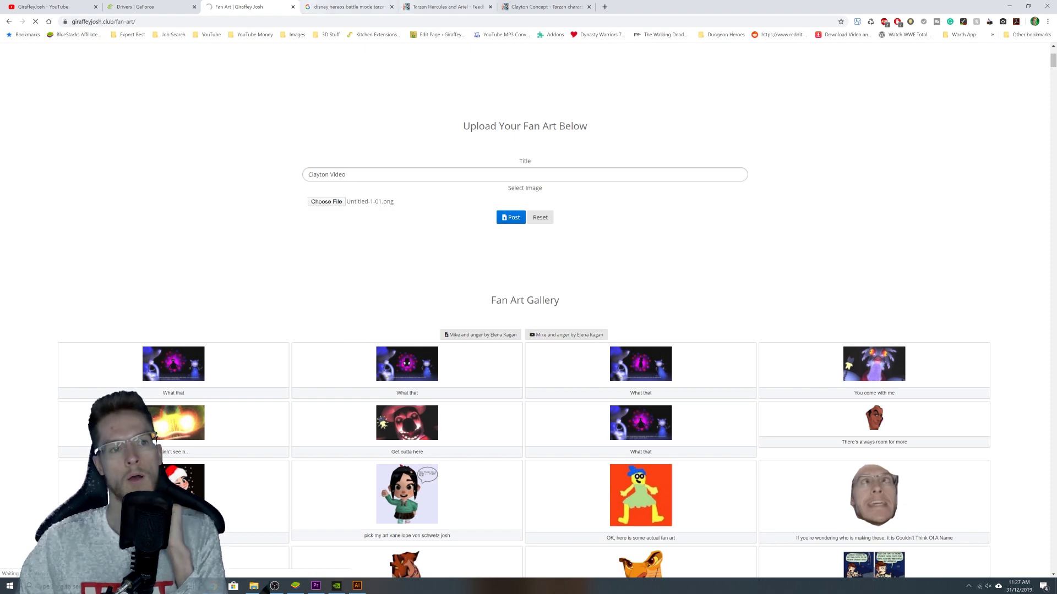
# Go back to the Google results for "disney heroes battle mode tarzan".
pyautogui.click(349, 7)
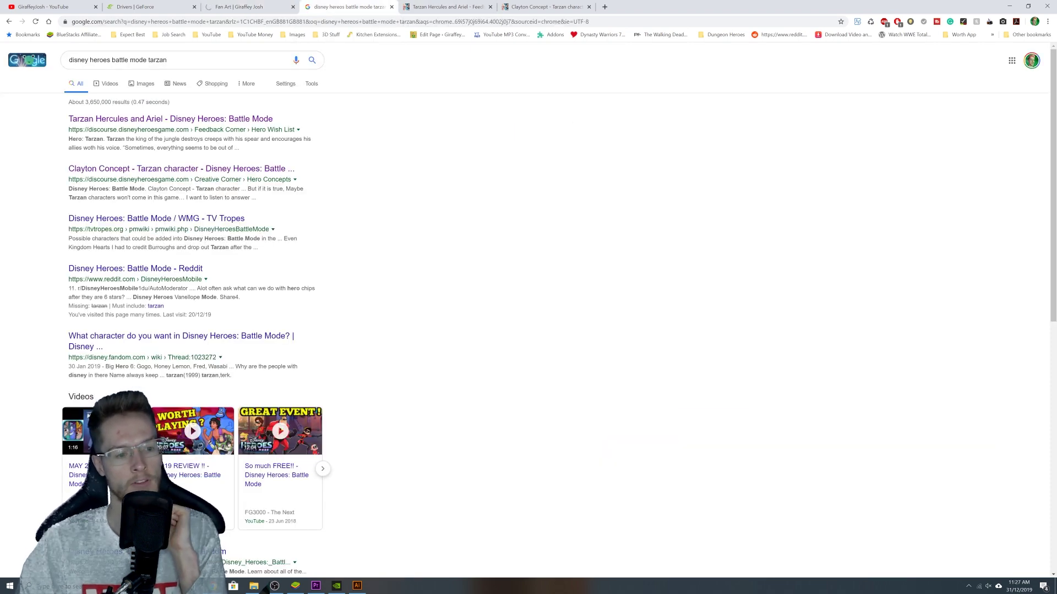